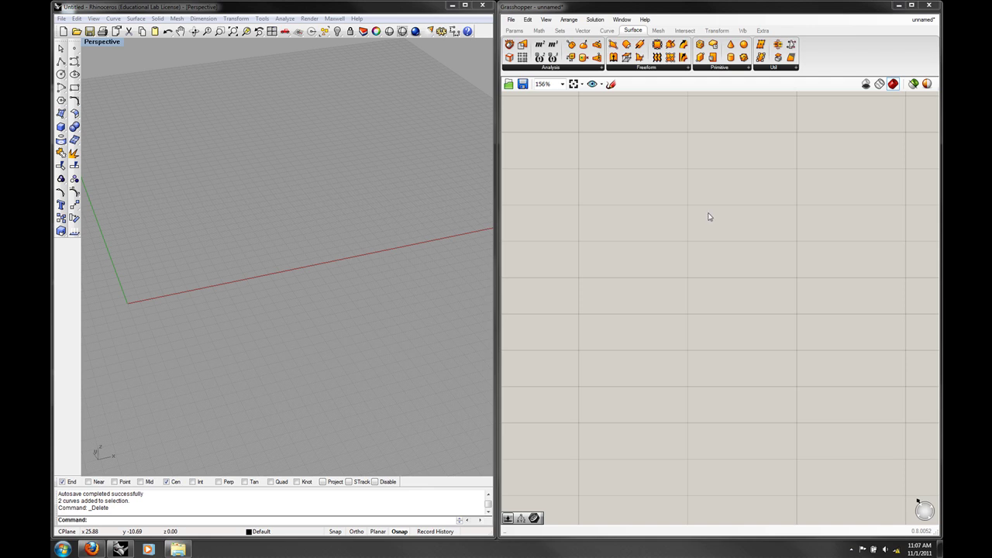
Step: Draw a freehand S-shaped control point curve with five control points near the origin of the Perspective view
click(75, 62)
click(75, 61)
right_drag(190, 294, 228, 286)
scroll(228, 284, down, 3)
click(174, 349)
click(132, 302)
click(226, 289)
click(327, 282)
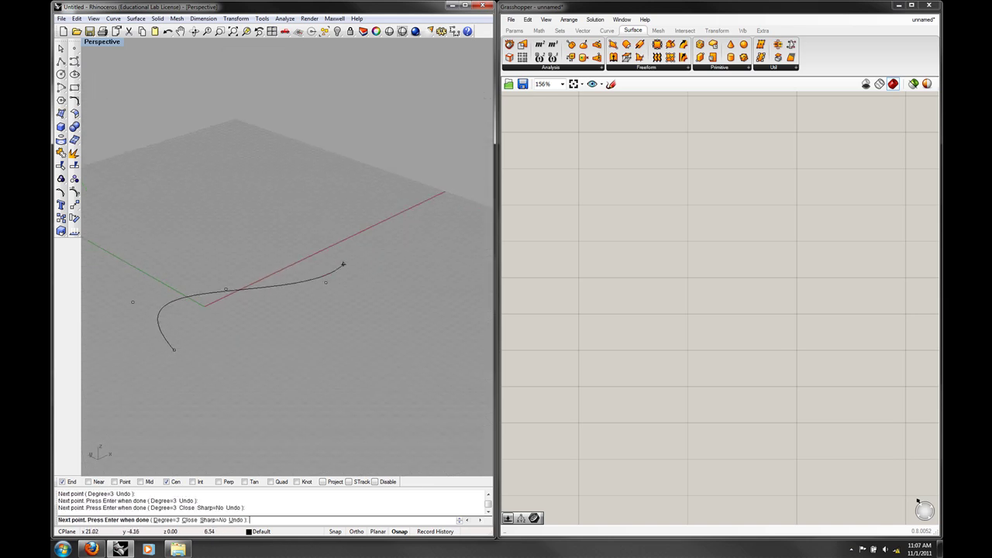
click(299, 214)
key(Return)
Step: Draw a single straight line segment in front of the S-shaped curve
click(62, 61)
click(63, 65)
click(214, 381)
click(391, 254)
key(Return)
Step: Draw a closed five-sided polyline beside the S-shaped curve, on the side opposite the straight line
right_drag(388, 255, 130, 138)
key(Return)
click(141, 321)
click(254, 268)
click(262, 213)
click(166, 222)
click(115, 284)
click(140, 321)
right_drag(141, 321, 250, 348)
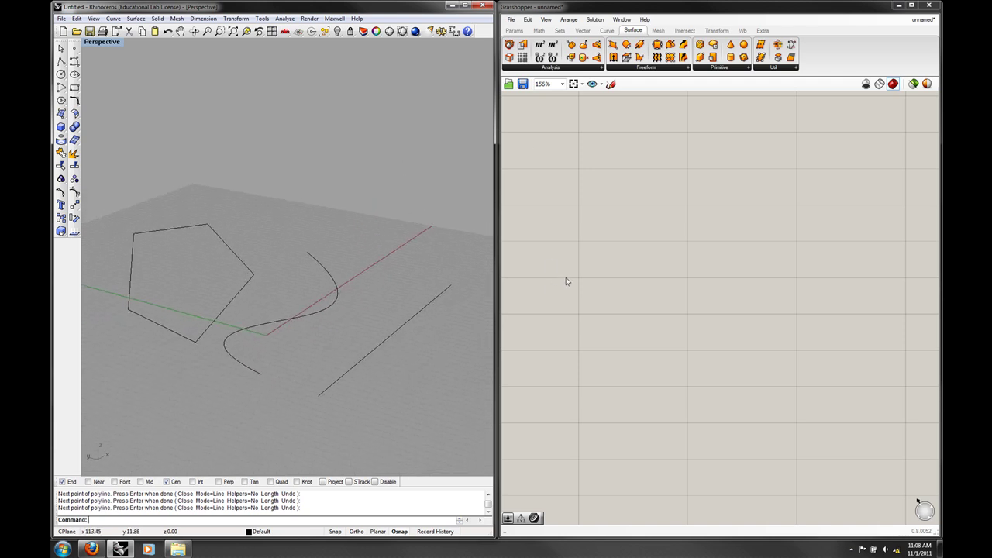
Step: Add a Curve parameter to the Grasshopper canvas and place it where other components fit beside it
double_click(625, 303)
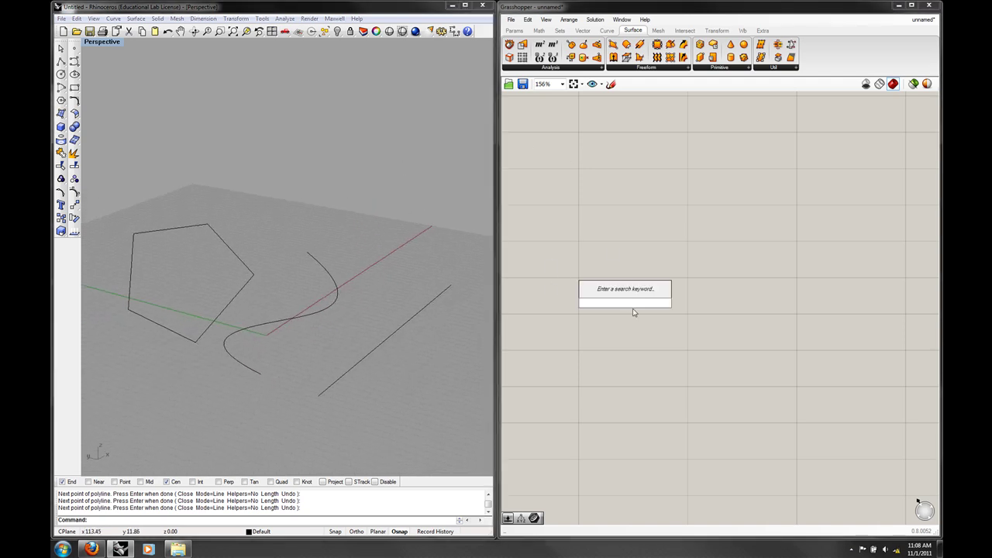
text(cur)
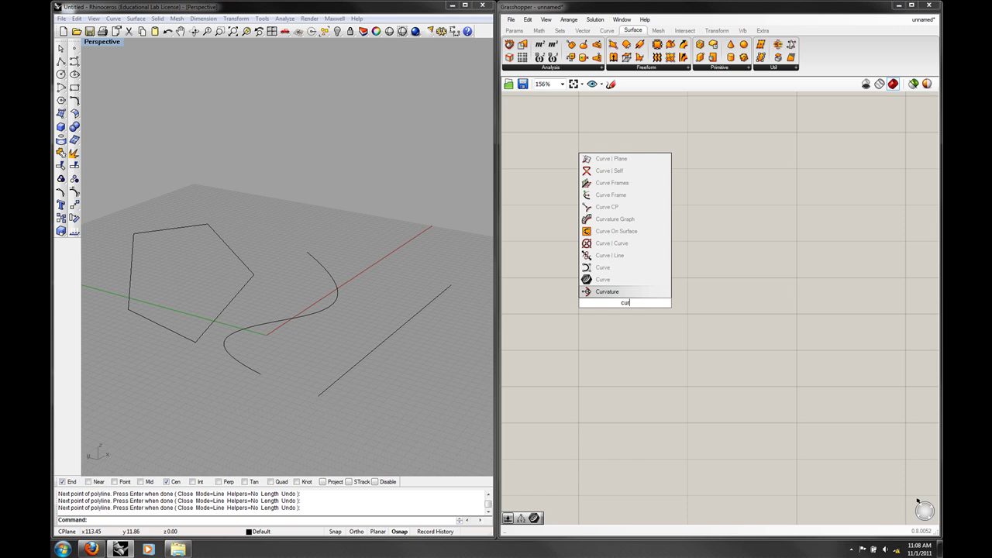
click(623, 280)
drag(634, 307, 588, 243)
click(651, 292)
double_click(679, 304)
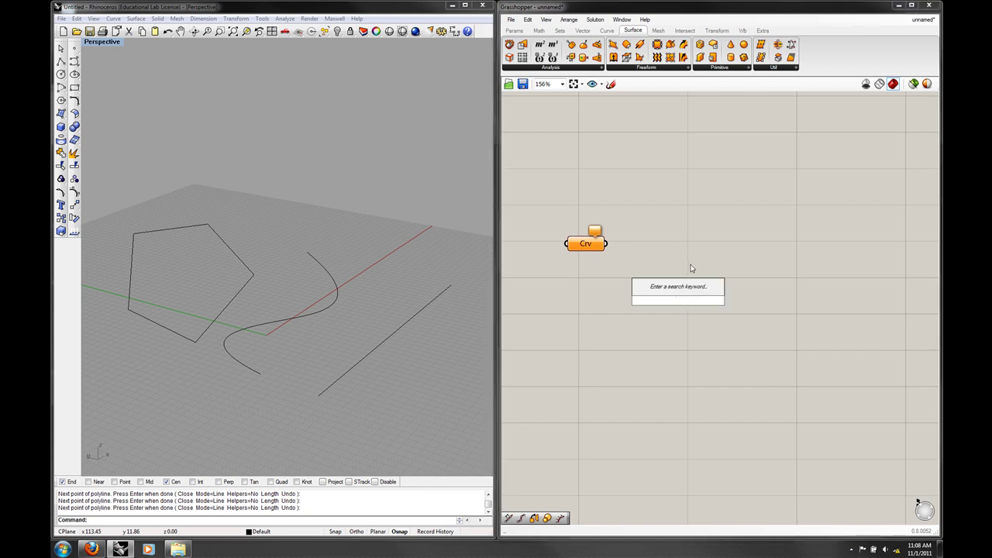
text(div)
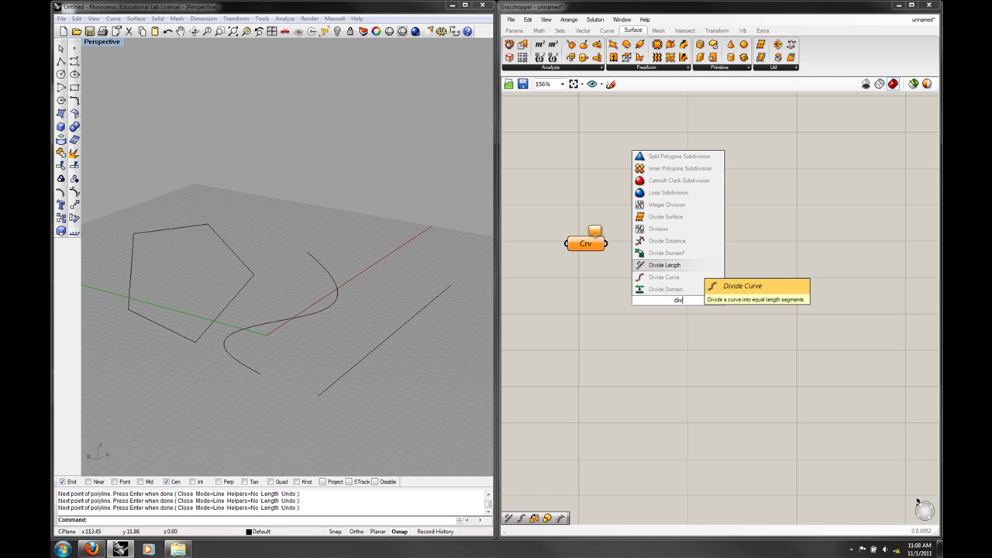
text(ide)
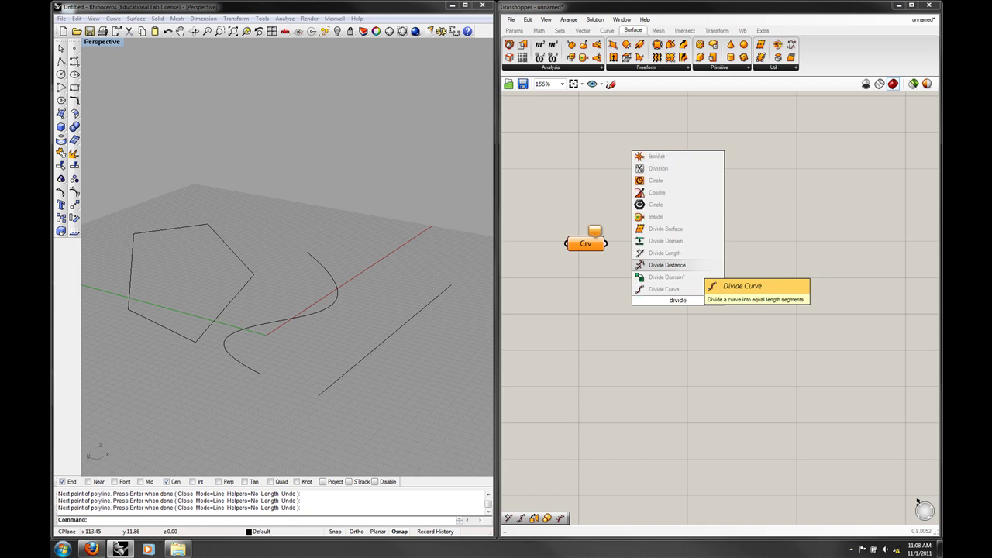
key(Down)
key(Down)
key(Down)
key(Down)
key(Up)
key(Up)
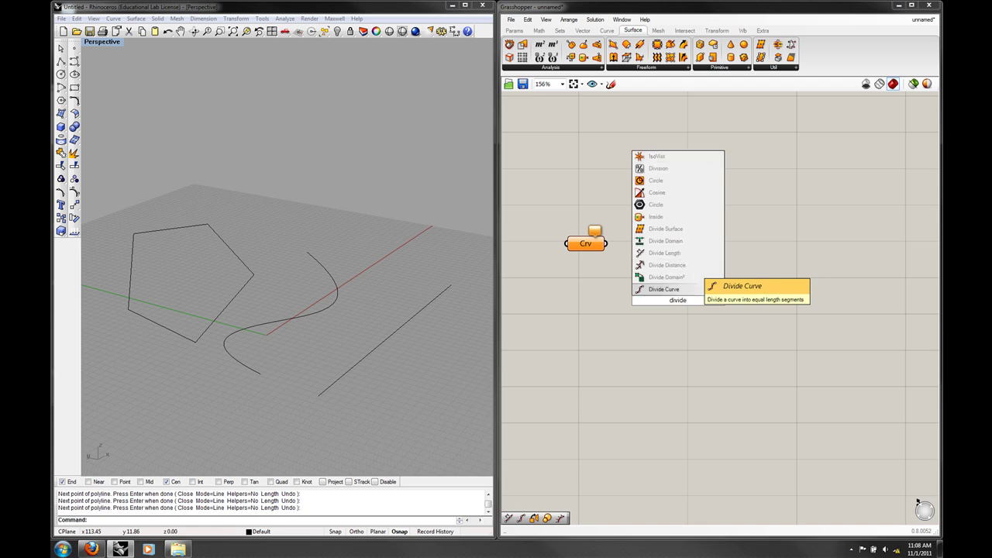
key(Return)
drag(686, 288, 651, 194)
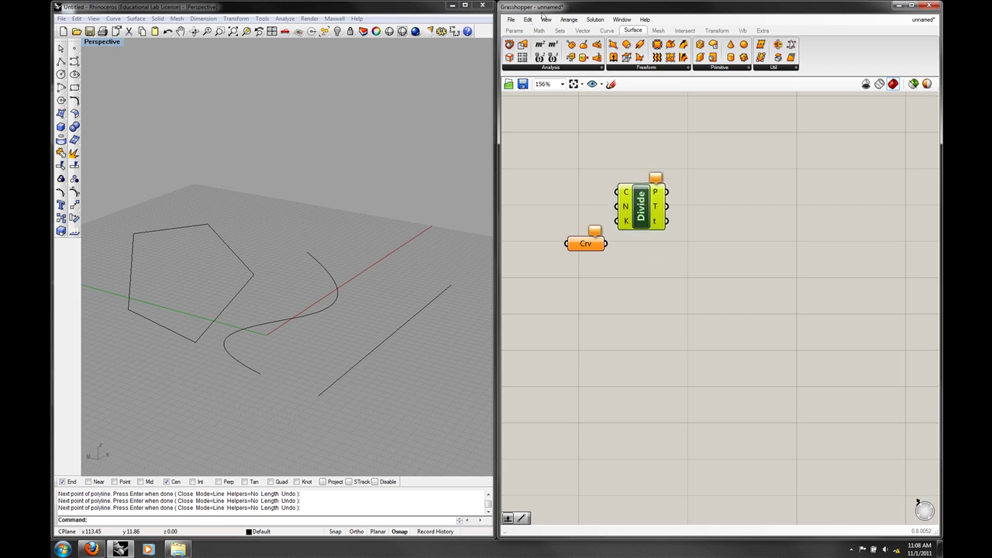
click(528, 19)
click(550, 124)
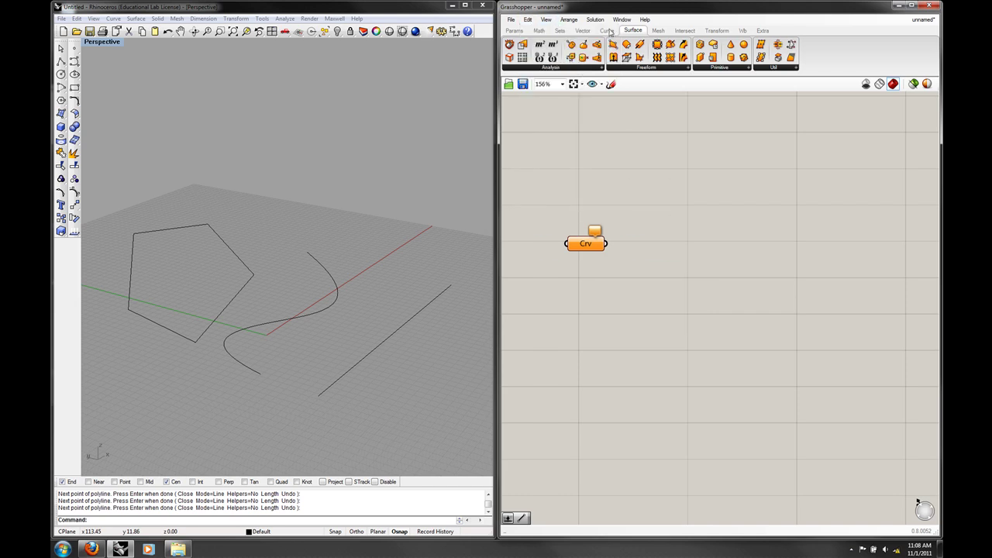
Step: Add a Divide Length component and place it on the output side of the Curve parameter
click(607, 31)
click(582, 68)
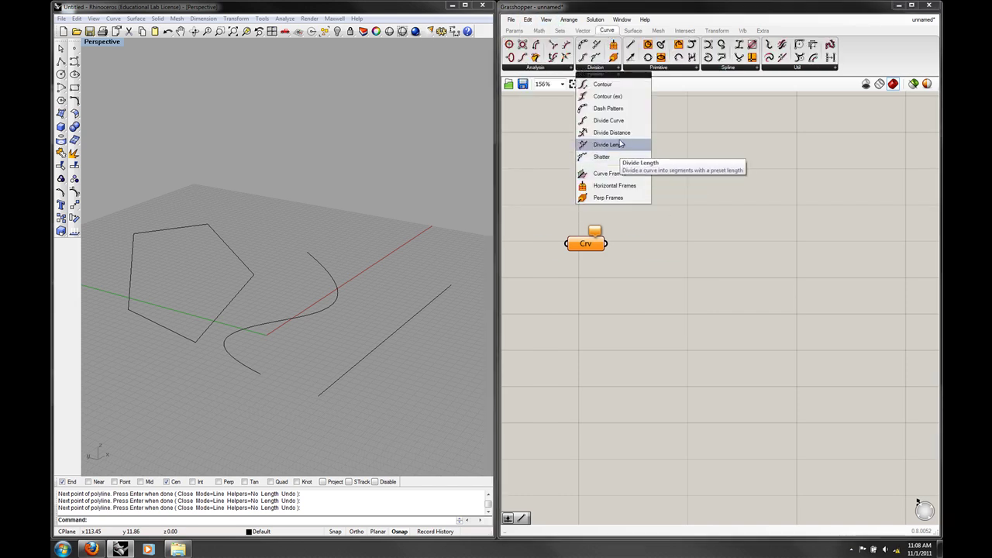
click(625, 145)
click(661, 254)
drag(658, 249, 689, 260)
click(638, 289)
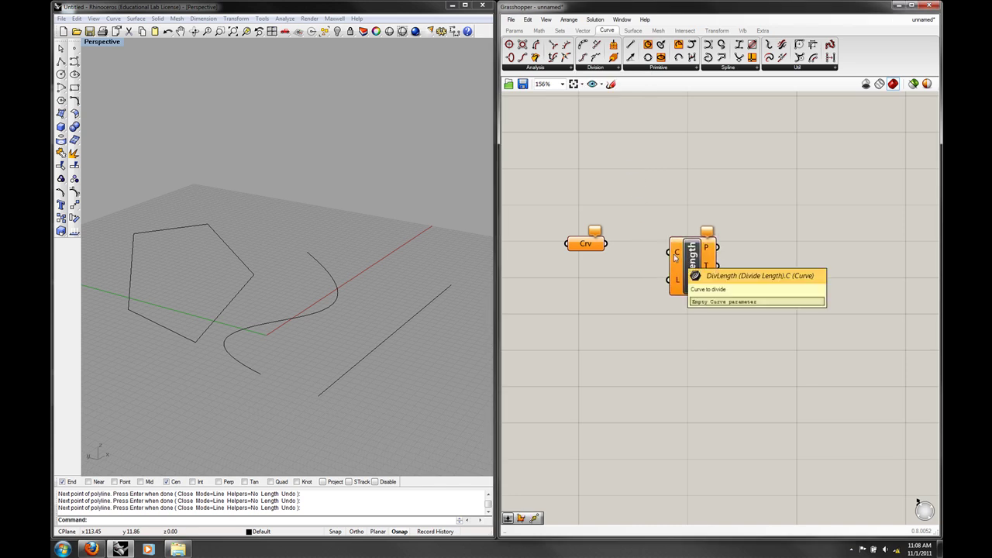
Step: Add a Number Slider below the Curve parameter, set its maximum to 50 and its value to about 26.81
double_click(608, 335)
text(num)
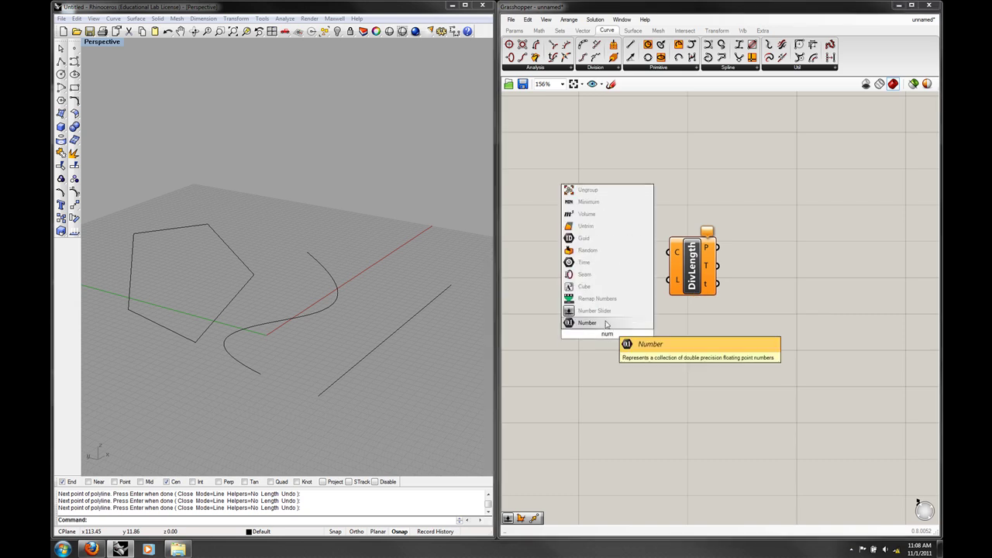
click(595, 311)
right_click(618, 348)
click(644, 409)
click(674, 435)
text(5)
click(693, 434)
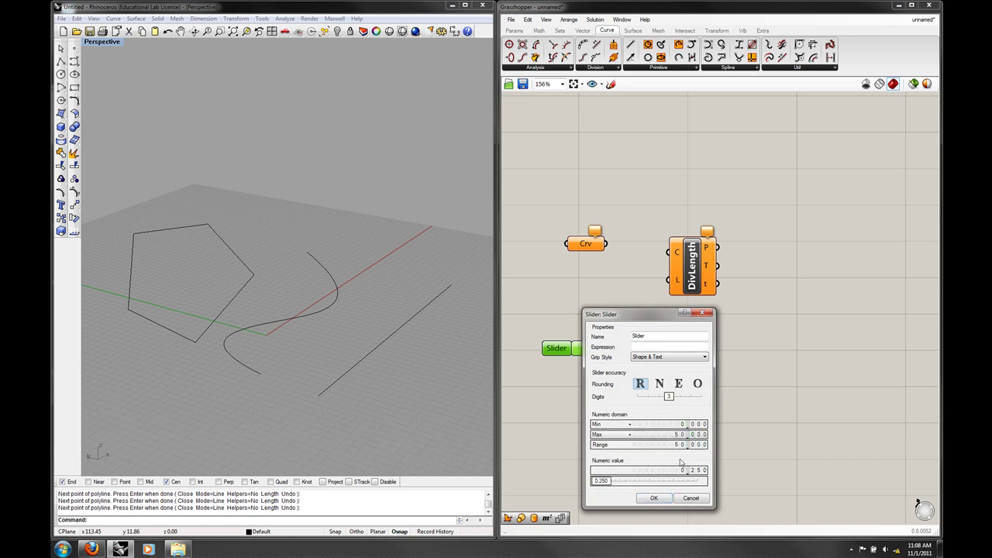
click(654, 497)
drag(582, 349, 618, 349)
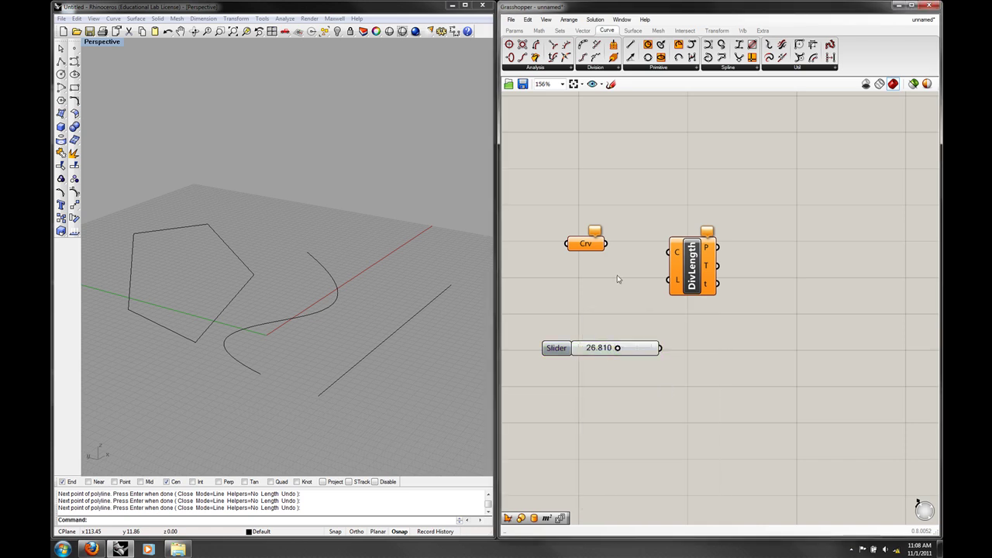
Step: Reference the straight line as the single curve of the Curve parameter
right_click(592, 248)
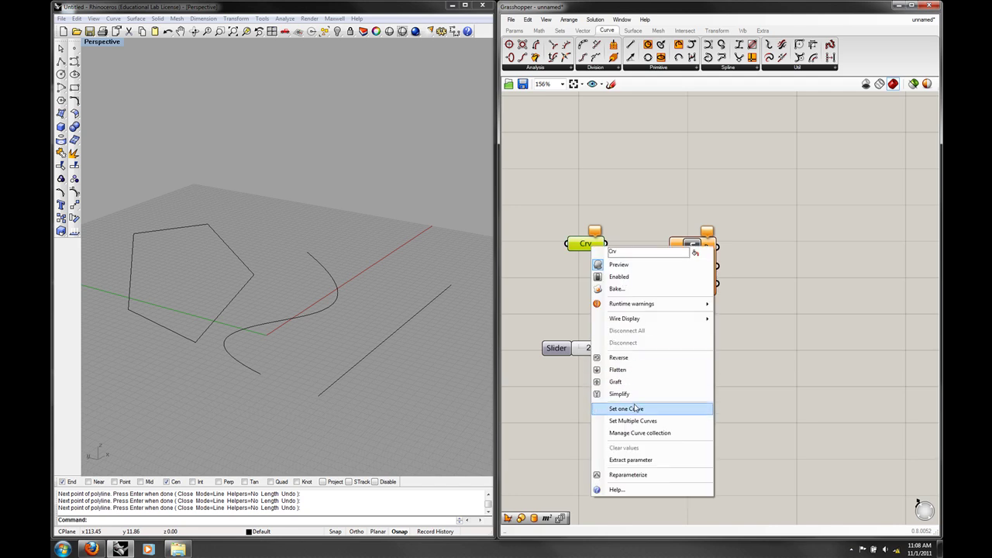
click(636, 409)
click(411, 324)
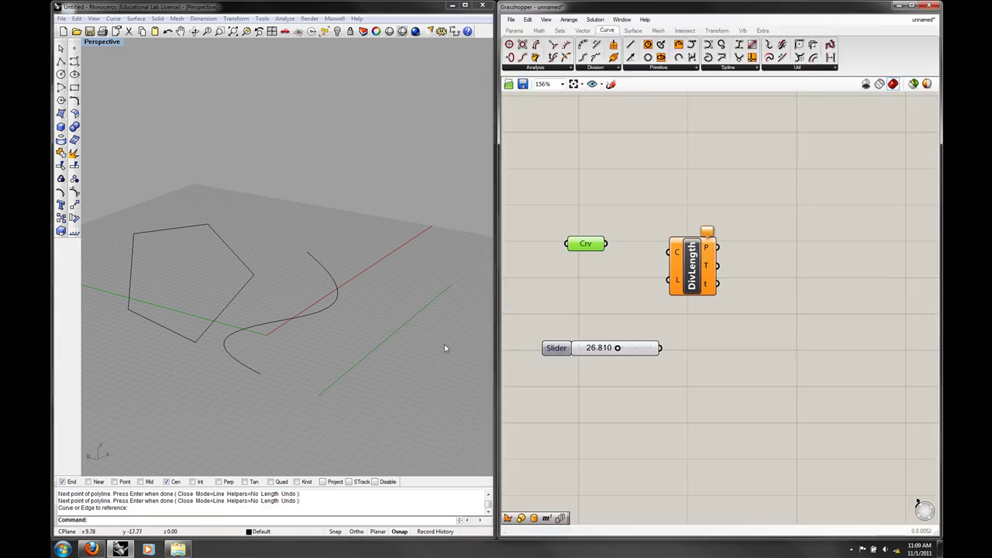
Step: Connect the Curve parameter to Divide Length's C input and the slider to its L input, and set the slider to about 6.01
drag(606, 244, 677, 262)
drag(613, 244, 671, 254)
drag(660, 348, 663, 285)
right_drag(398, 337, 348, 338)
drag(619, 349, 589, 350)
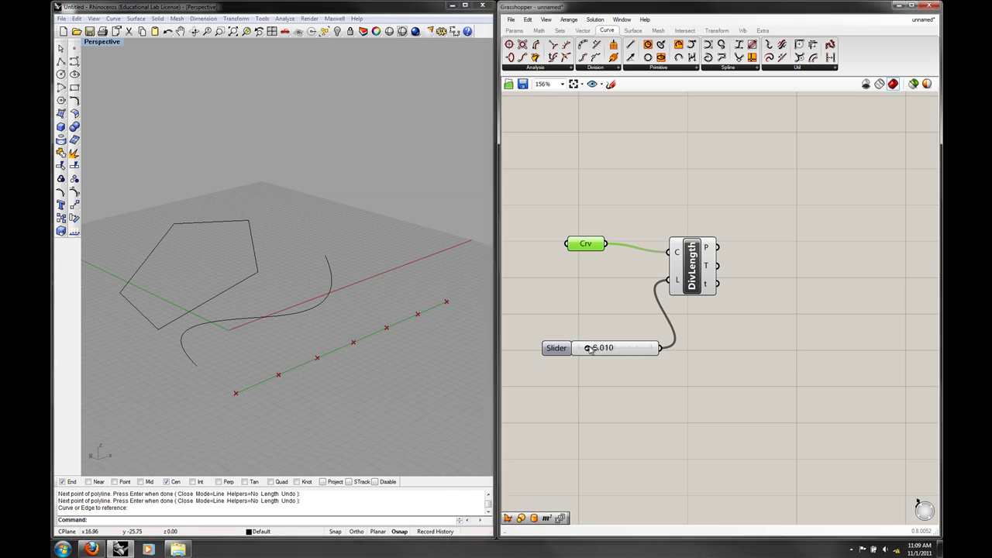
Step: Reference the S-shaped curve in the Curve parameter and set the division length slider to about 4.73
right_drag(474, 355, 375, 397)
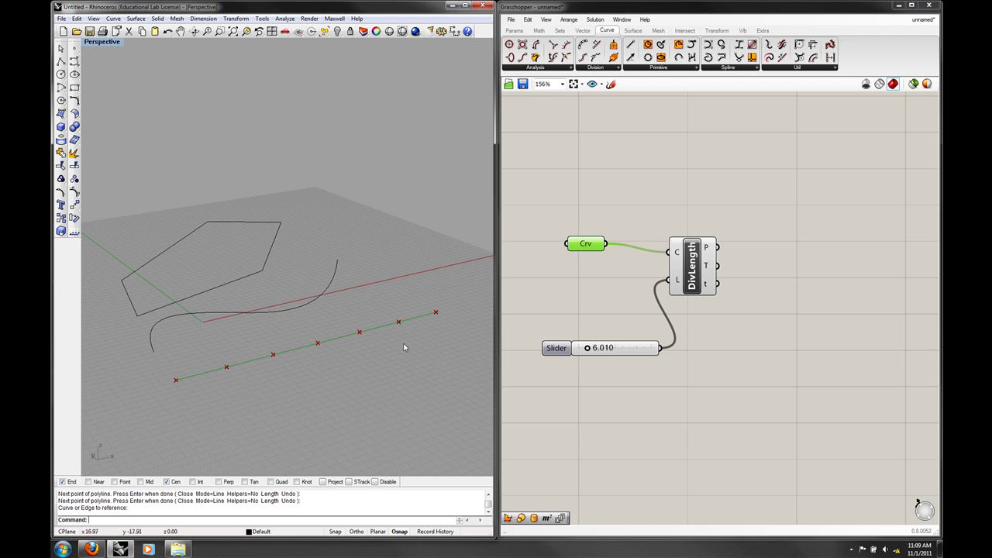
right_drag(402, 343, 403, 352)
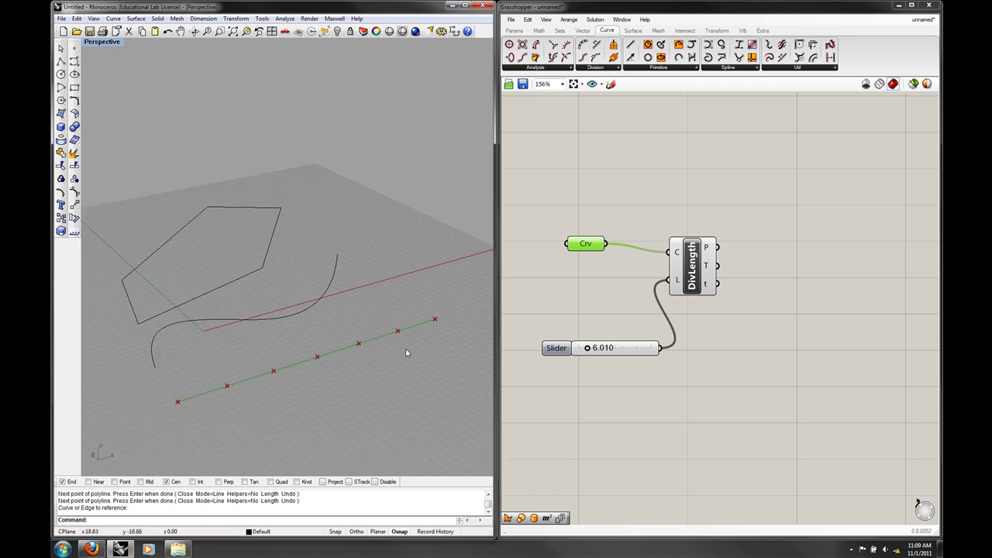
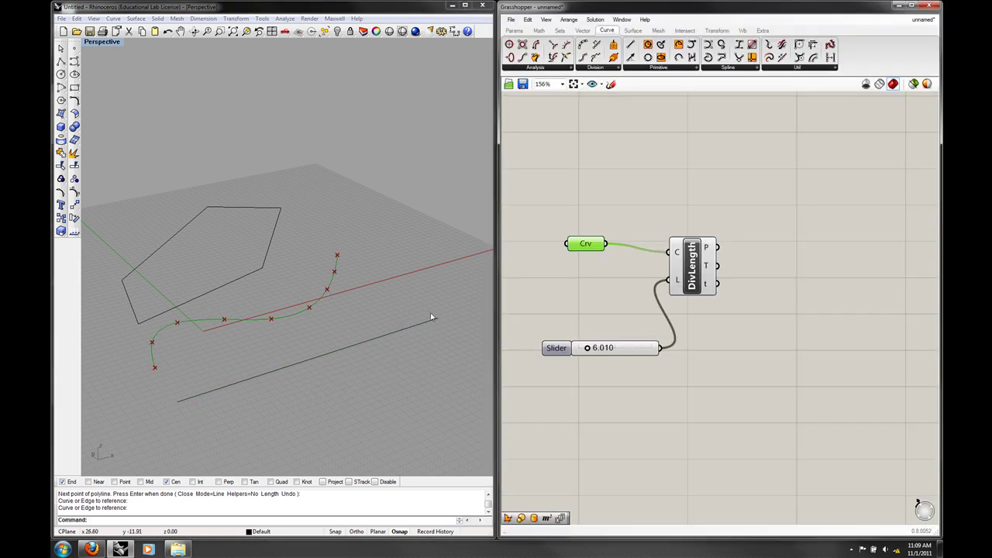
right_drag(434, 315, 396, 359)
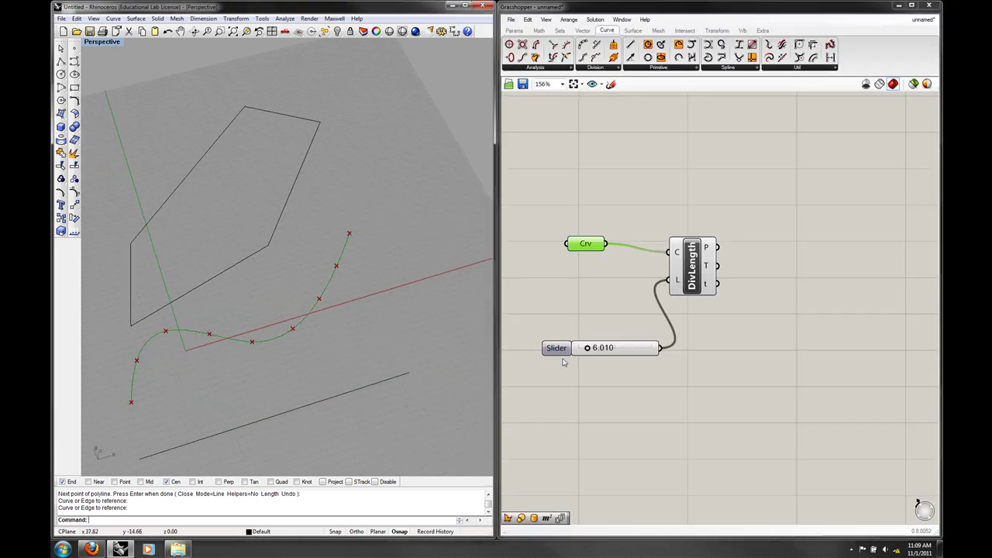
drag(588, 348, 587, 349)
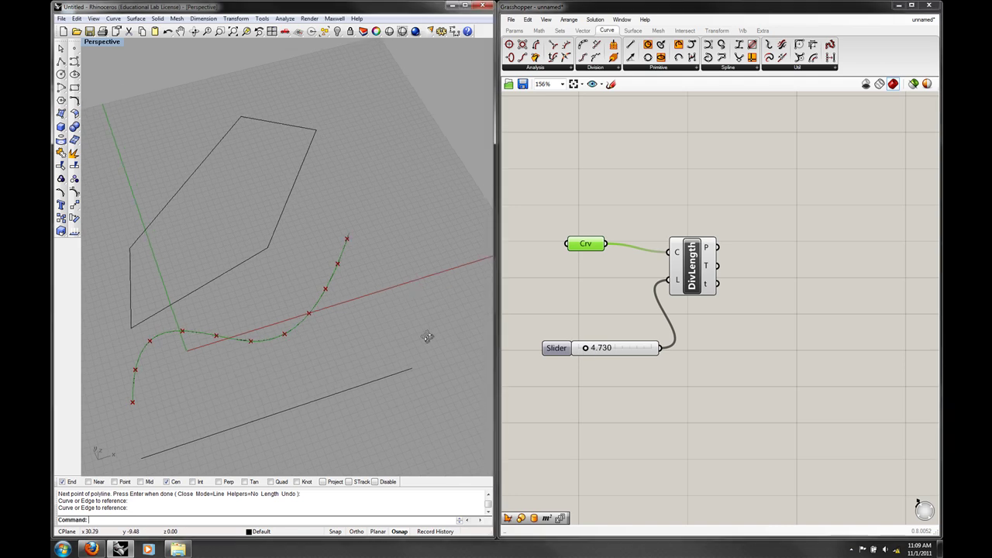
Step: Reference the closed five-sided polyline in the Curve parameter and set the division length slider to about 3.13
right_click(580, 247)
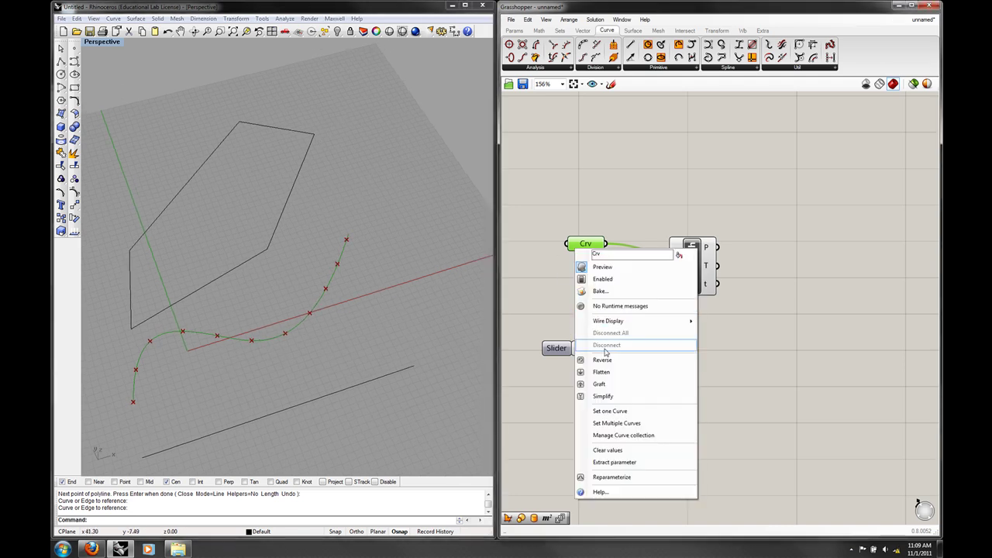
click(610, 411)
click(270, 245)
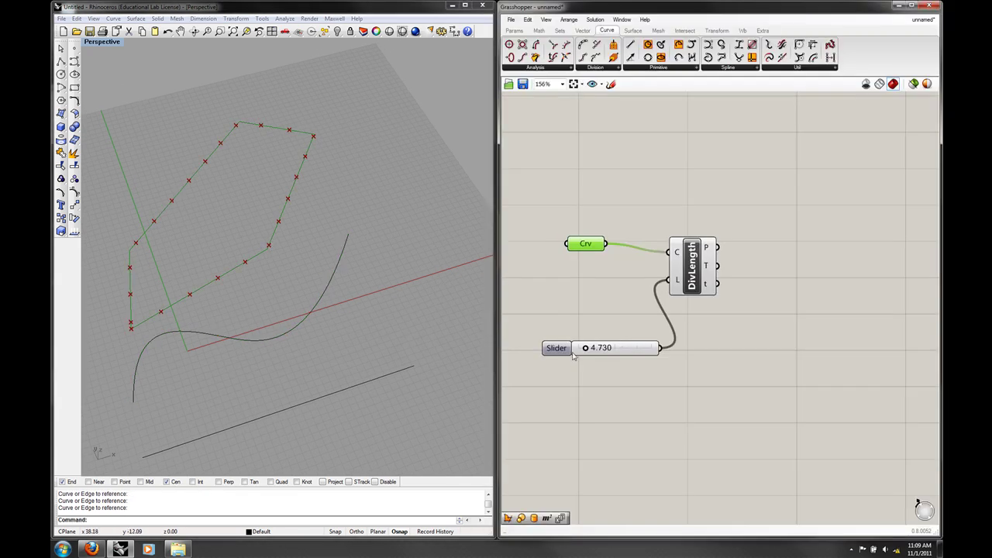
drag(585, 348, 585, 349)
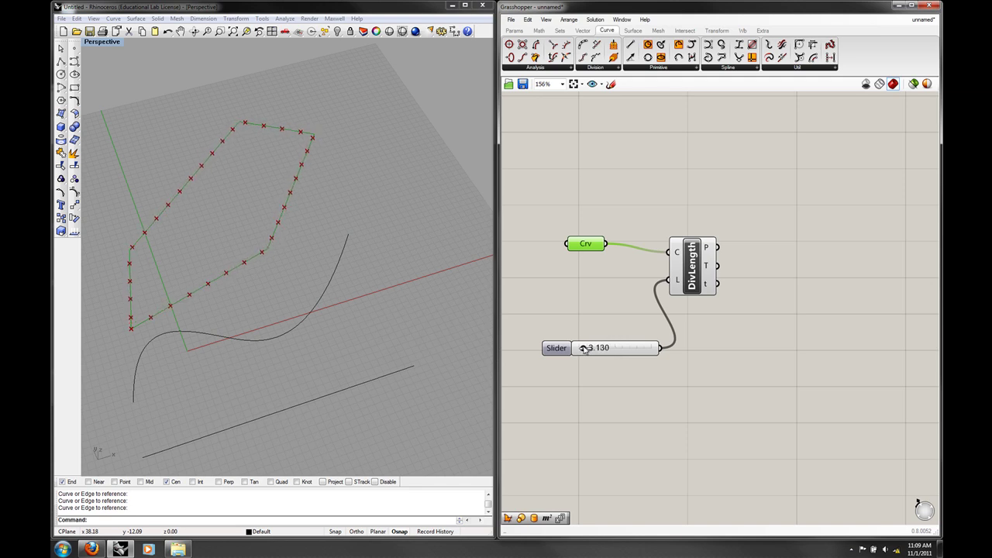
mouse_move(300, 294)
right_down()
mouse_move(327, 245)
mouse_move(299, 261)
mouse_move(291, 289)
mouse_move(365, 254)
mouse_move(310, 291)
right_up()
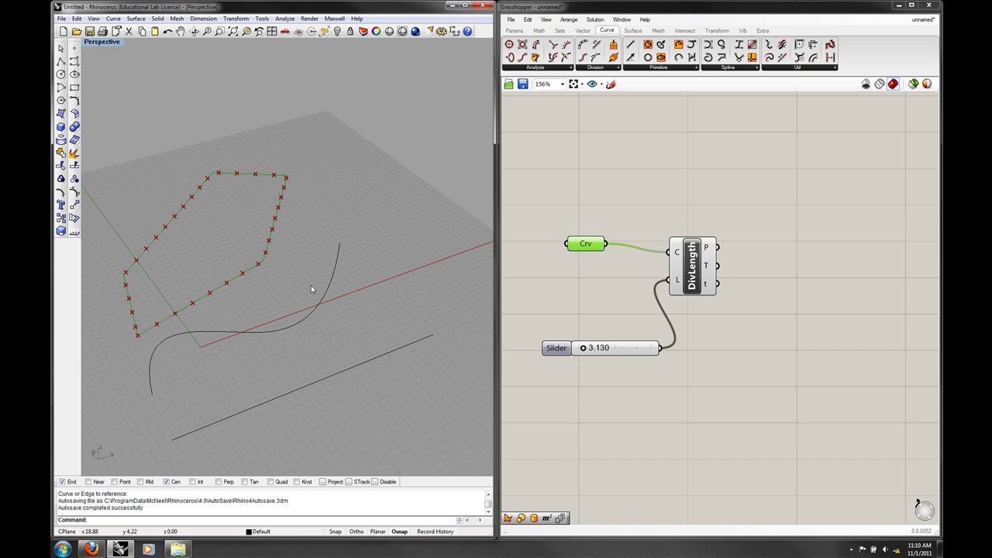
right_drag(372, 398, 272, 368)
Step: Delete the Divide Length component, keeping the Curve parameter and the slider
click(579, 284)
click(681, 280)
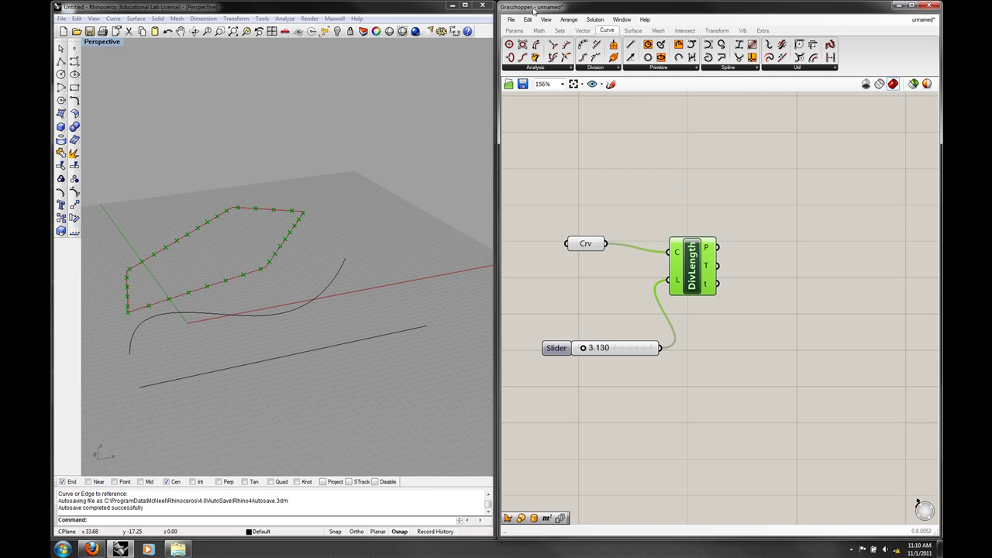
click(527, 19)
click(589, 117)
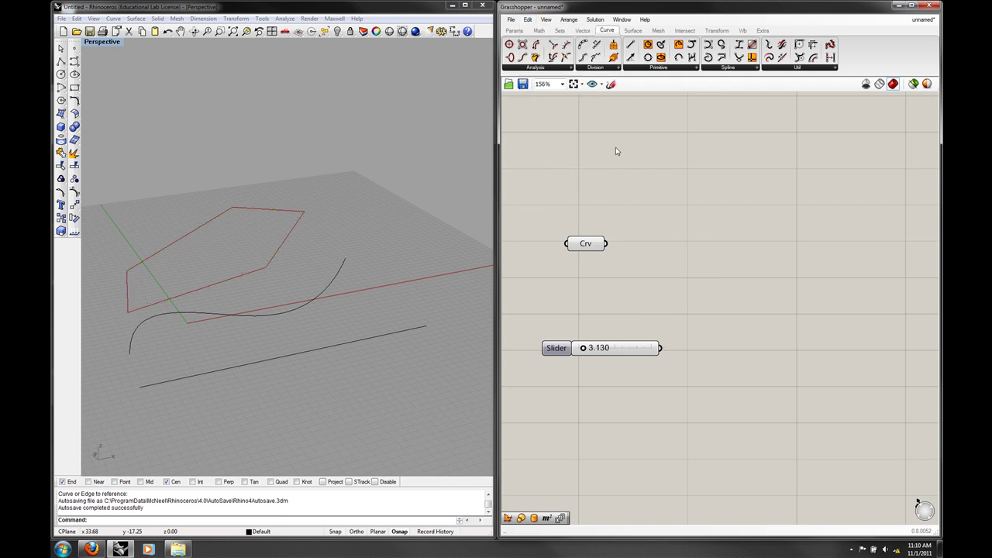
Step: Add a Divide Curve component beside the Curve parameter and connect the parameter to its C input
double_click(736, 263)
click(586, 68)
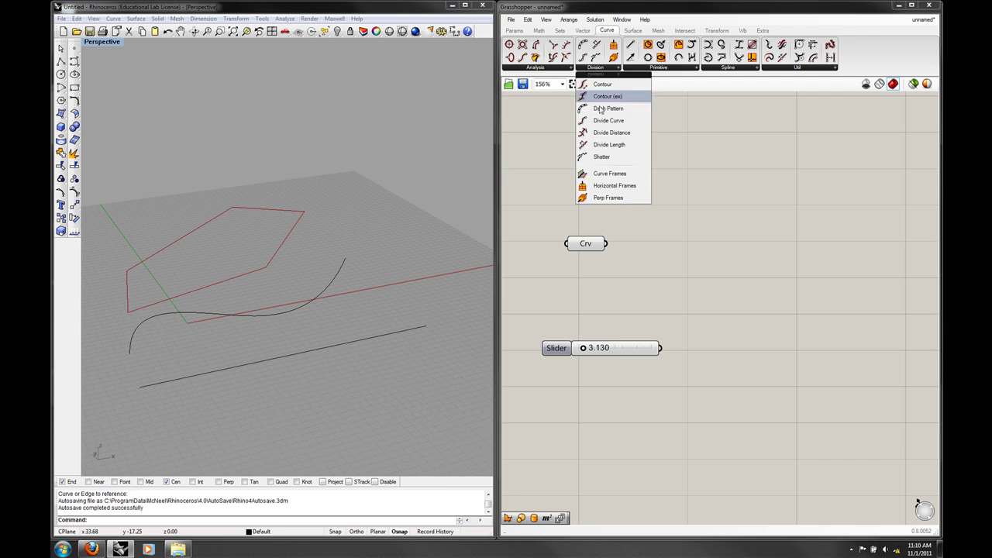
drag(608, 120, 683, 252)
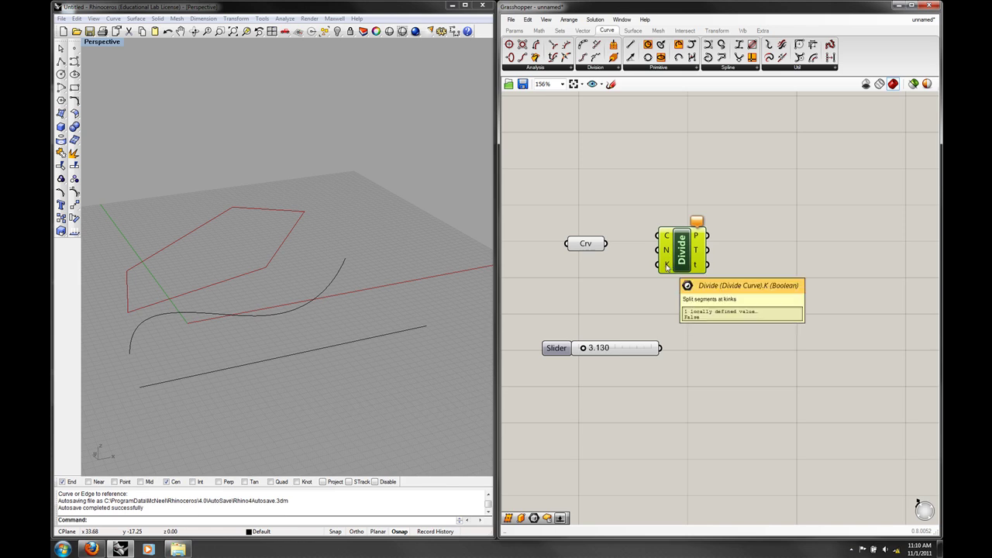
drag(667, 266, 682, 275)
drag(607, 243, 671, 246)
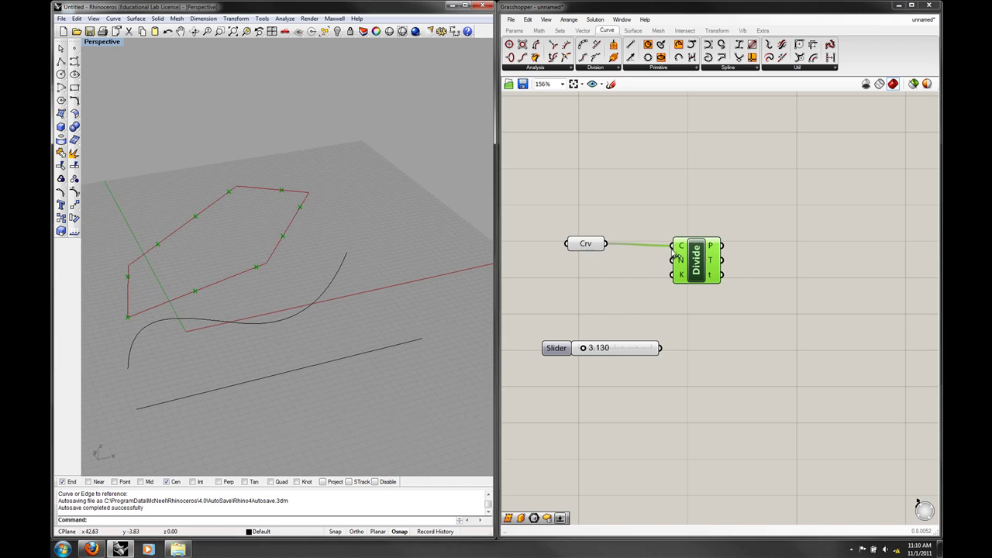
Step: Set the slider's rounding to integers (N) and connect it to Divide Curve's N input
click(627, 355)
right_click(627, 355)
click(659, 414)
click(669, 392)
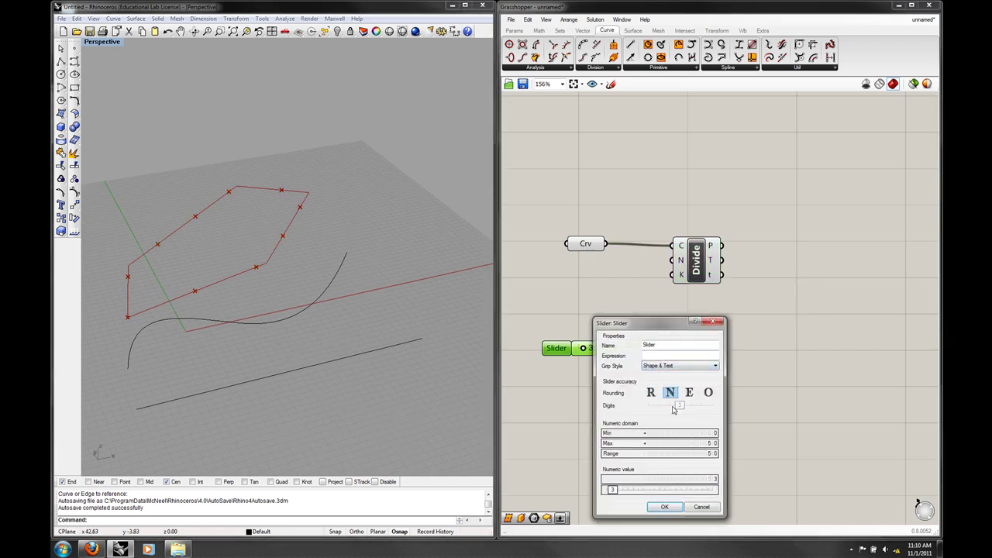
click(664, 507)
drag(659, 348, 671, 261)
Step: Set the division count slider to 15 for the five-sided polyline
right_drag(276, 294, 255, 222)
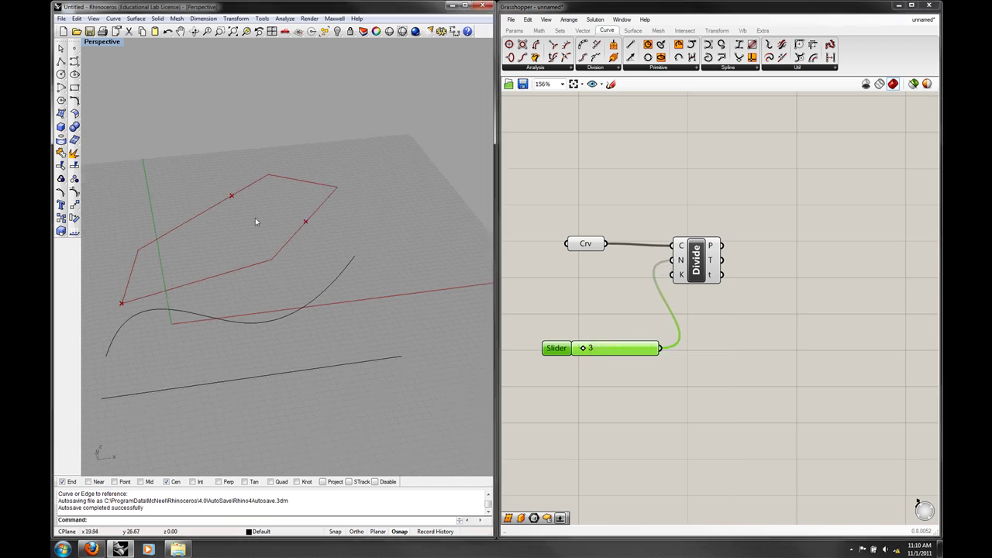
drag(583, 348, 601, 348)
right_drag(379, 287, 354, 285)
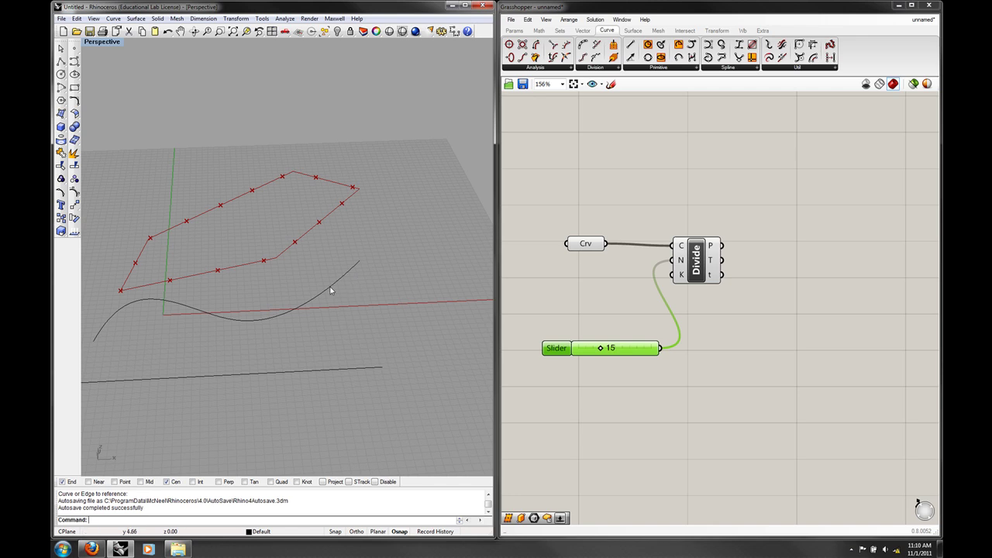
Step: Set Divide Curve's K input to True and raise the division count slider to 18
right_drag(329, 285, 314, 278)
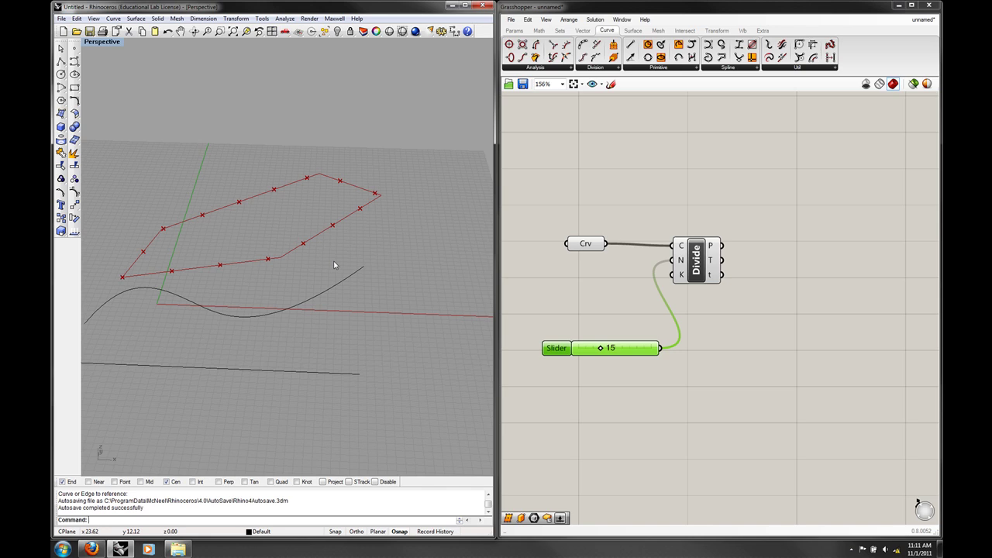
right_drag(341, 240, 321, 195)
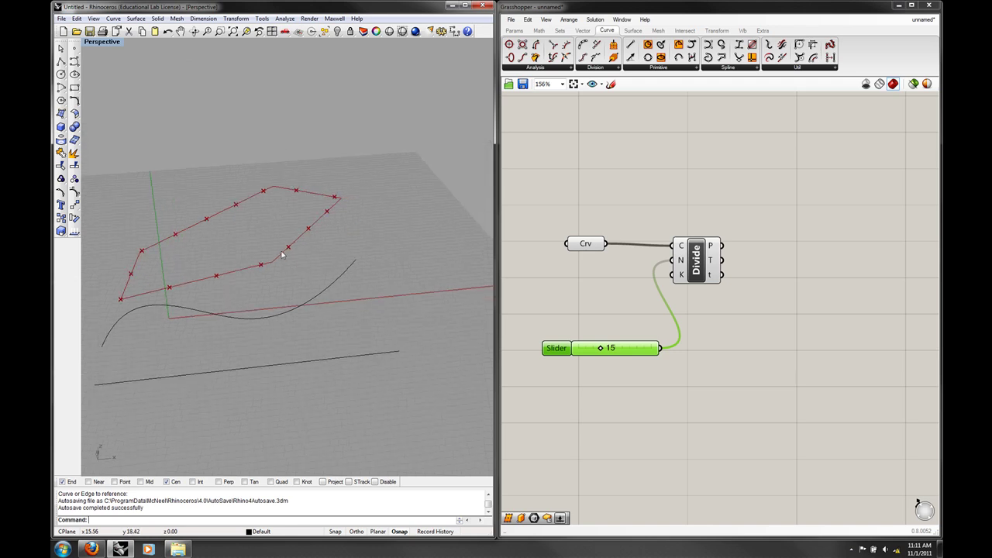
right_click(681, 275)
mouse_move(716, 383)
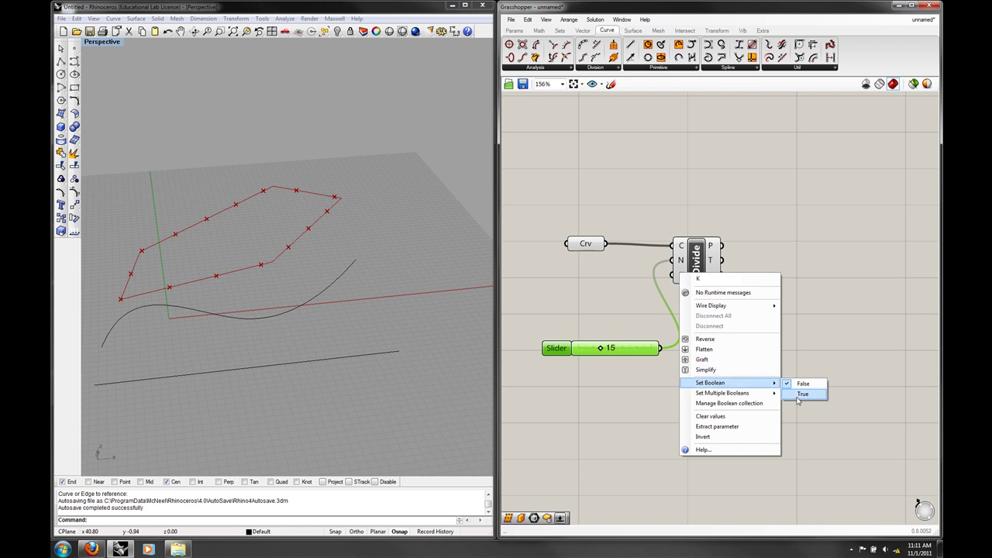
click(801, 394)
right_drag(343, 328, 274, 248)
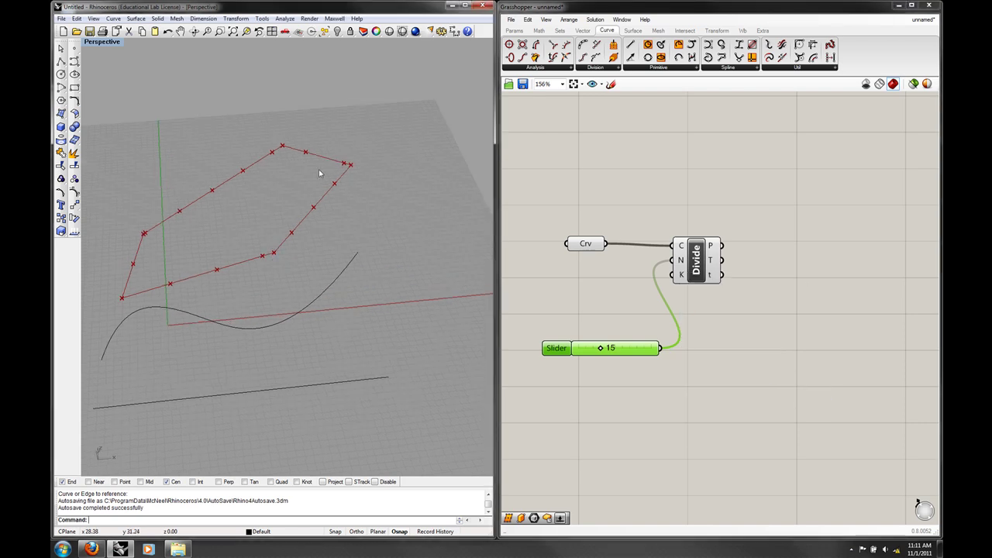
mouse_move(602, 350)
mouse_down()
mouse_move(577, 348)
mouse_move(606, 348)
mouse_up()
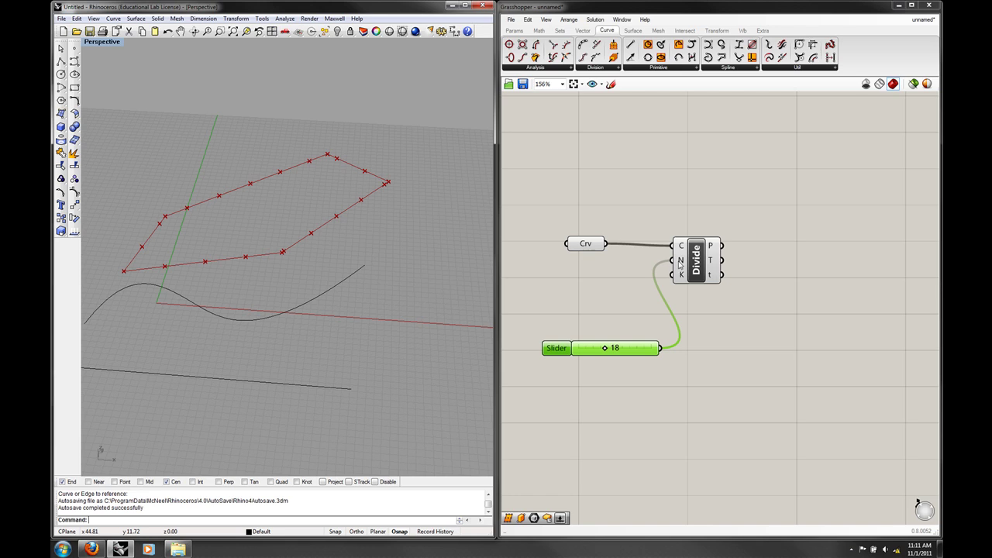
Step: Set Divide Curve's K input back to False
mouse_move(681, 265)
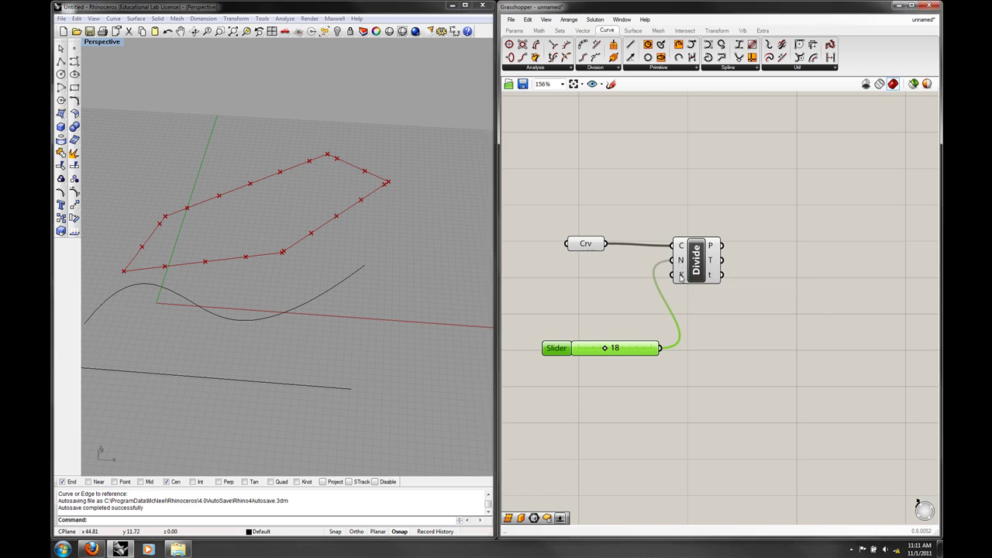
right_click(682, 275)
mouse_move(767, 386)
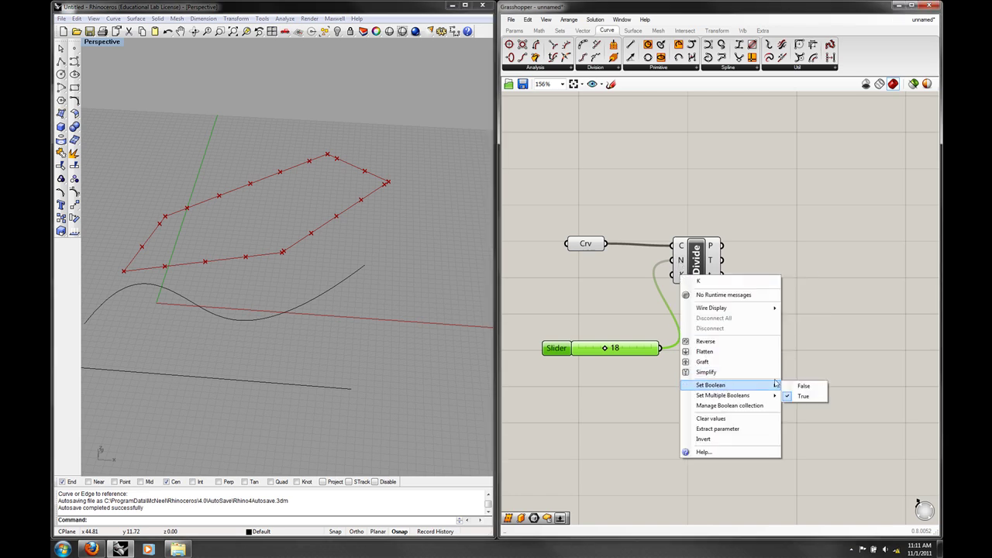
click(799, 386)
Step: Reference the wavy curve in the Curve parameter and examine its division points at Divide Curve's P output
right_click(587, 246)
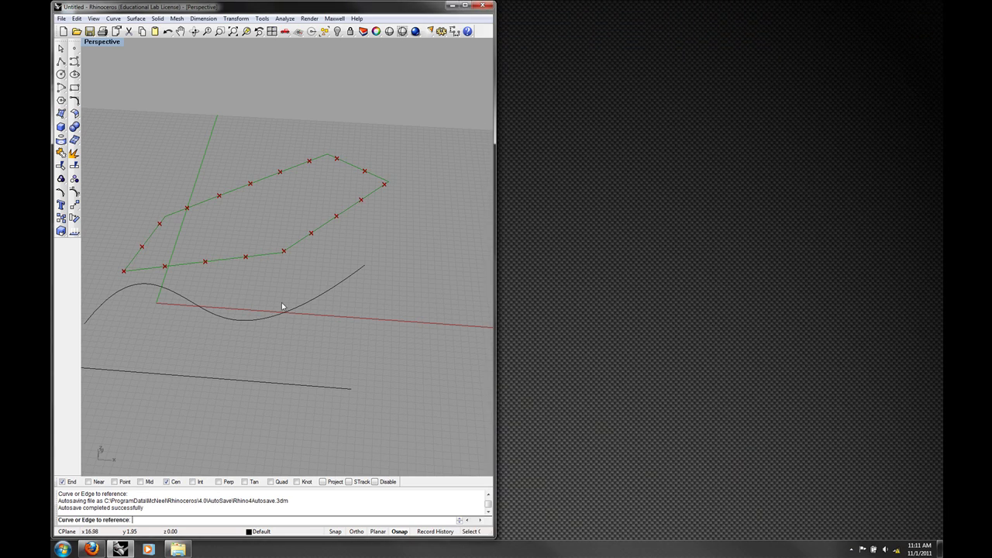
click(294, 308)
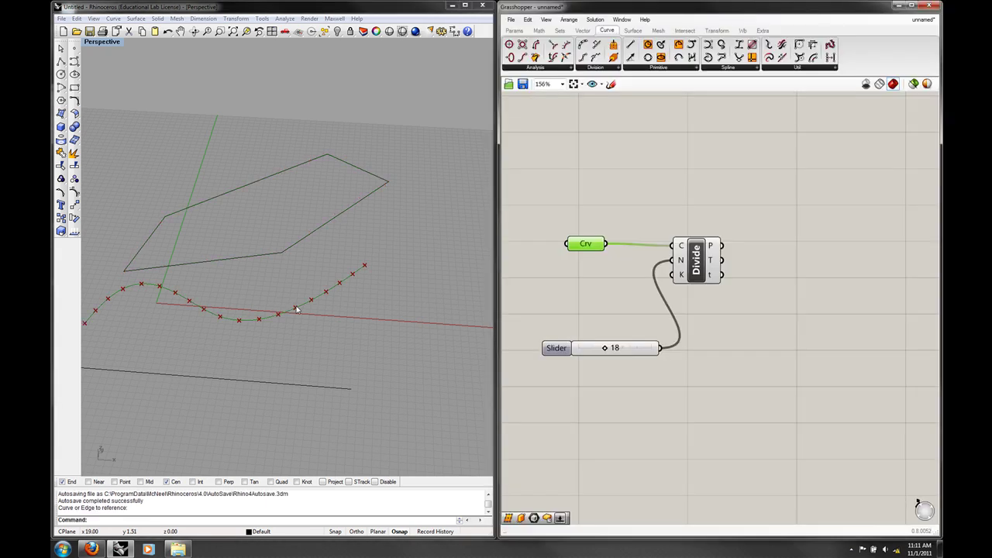
mouse_move(299, 310)
right_down()
mouse_move(314, 328)
mouse_move(328, 324)
right_up()
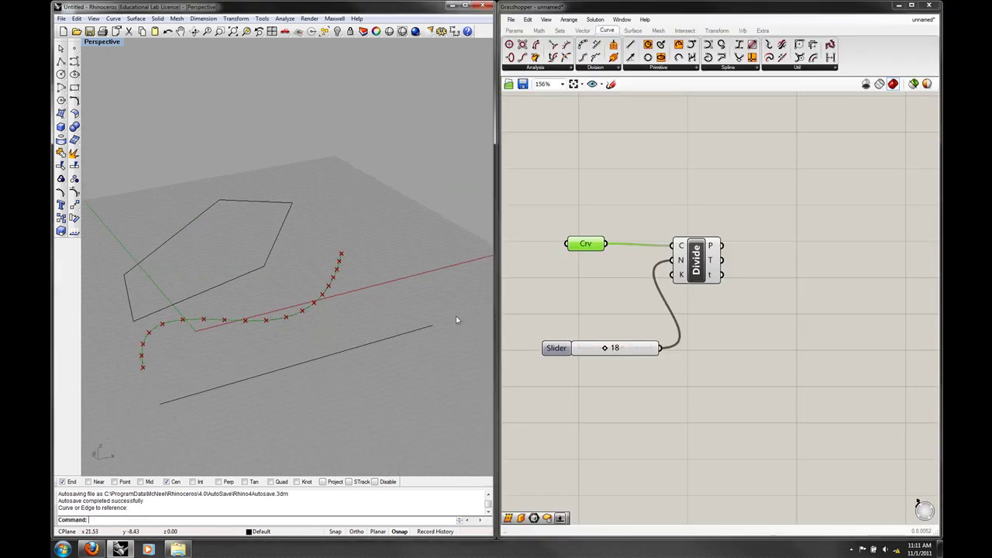
right_drag(360, 355, 190, 366)
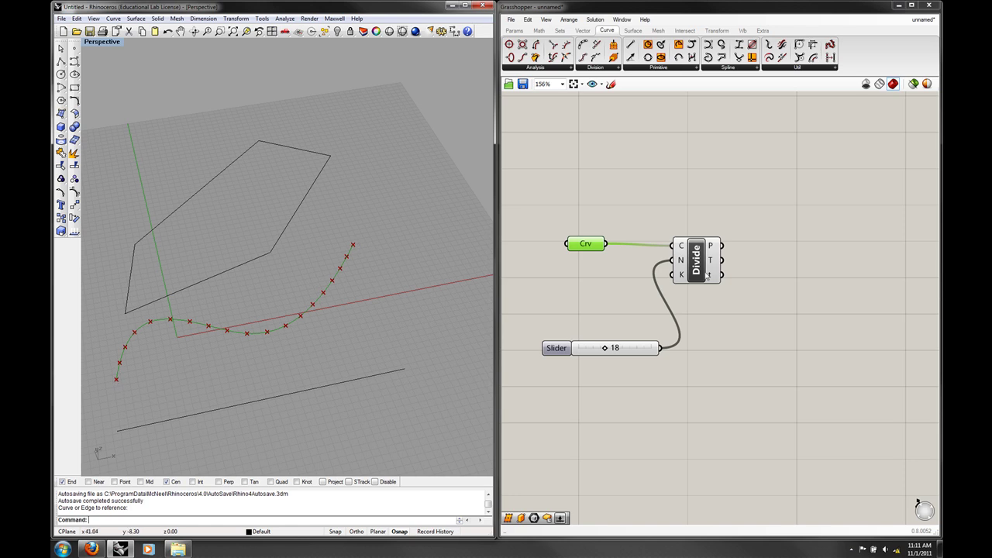
mouse_move(712, 248)
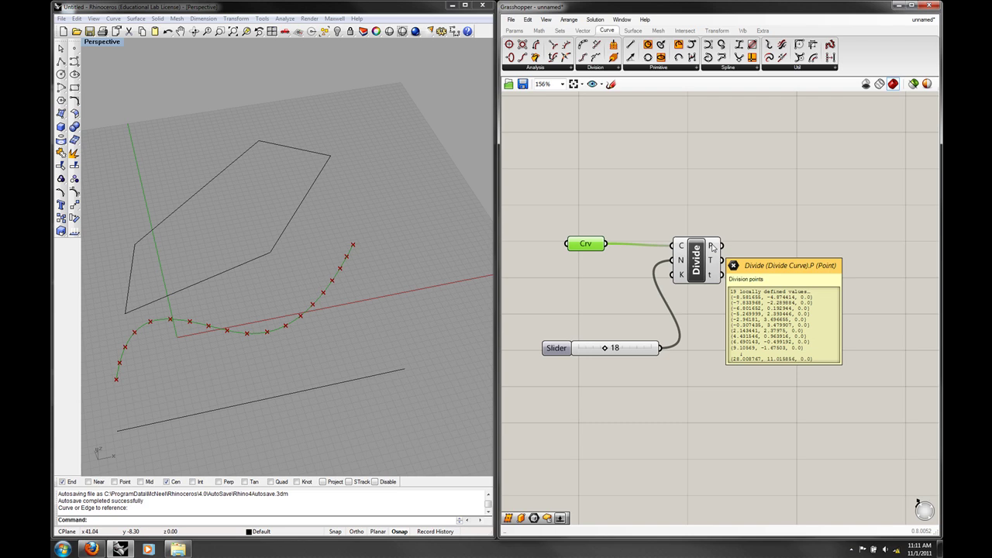
right_drag(381, 339, 381, 327)
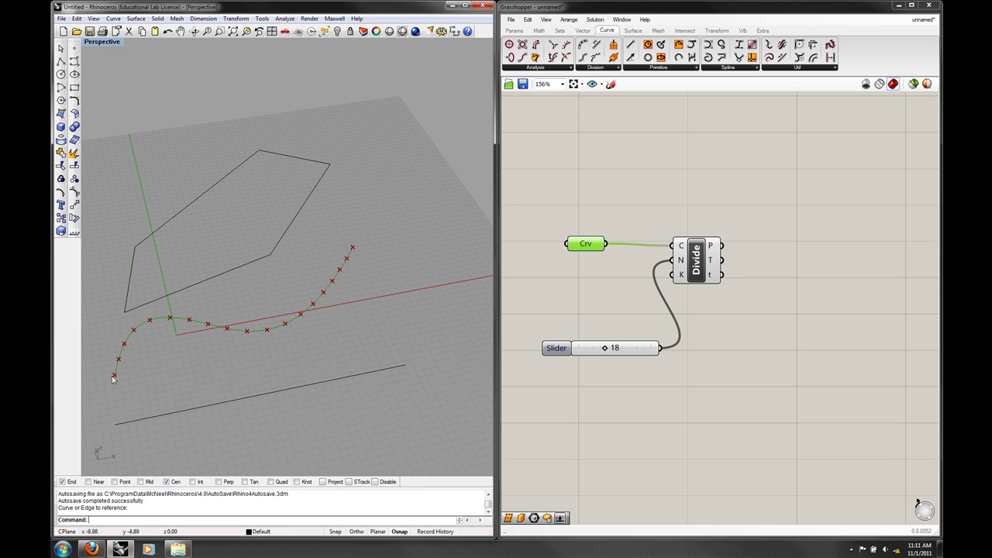
Step: Reference the straight line in the Curve parameter and set the division count slider to 11
right_drag(179, 382, 233, 365)
right_click(590, 245)
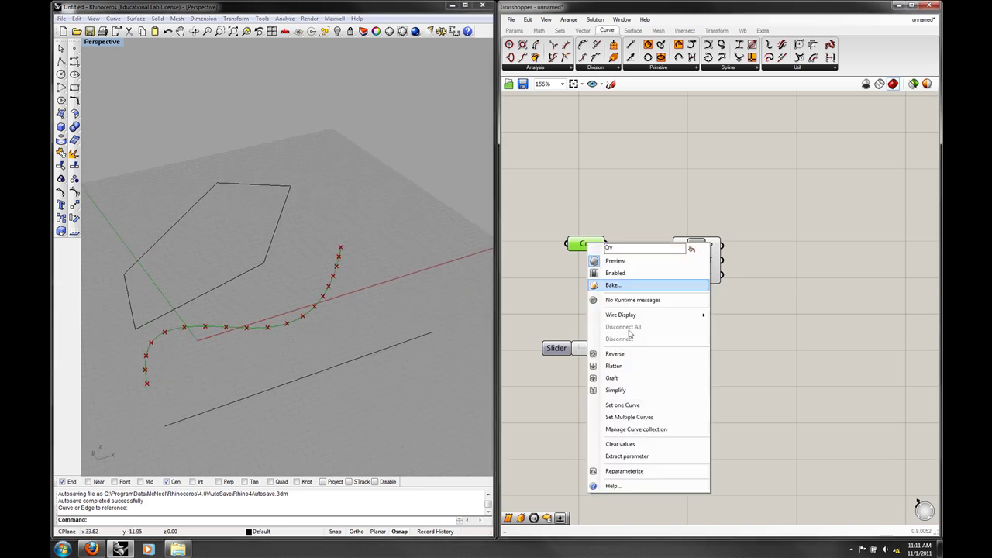
click(623, 406)
click(367, 355)
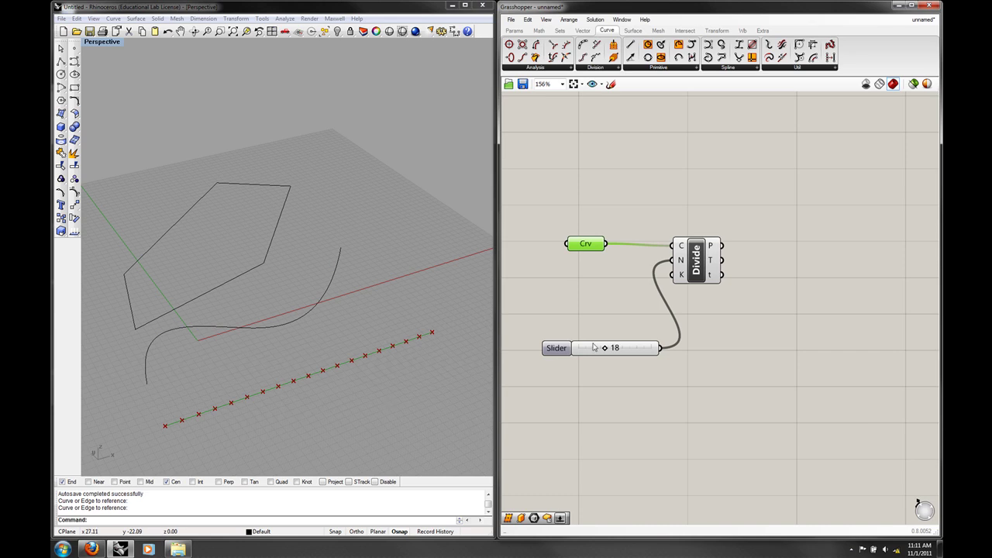
mouse_move(604, 348)
mouse_down()
mouse_move(620, 349)
mouse_move(588, 354)
mouse_move(603, 356)
mouse_up()
click(714, 312)
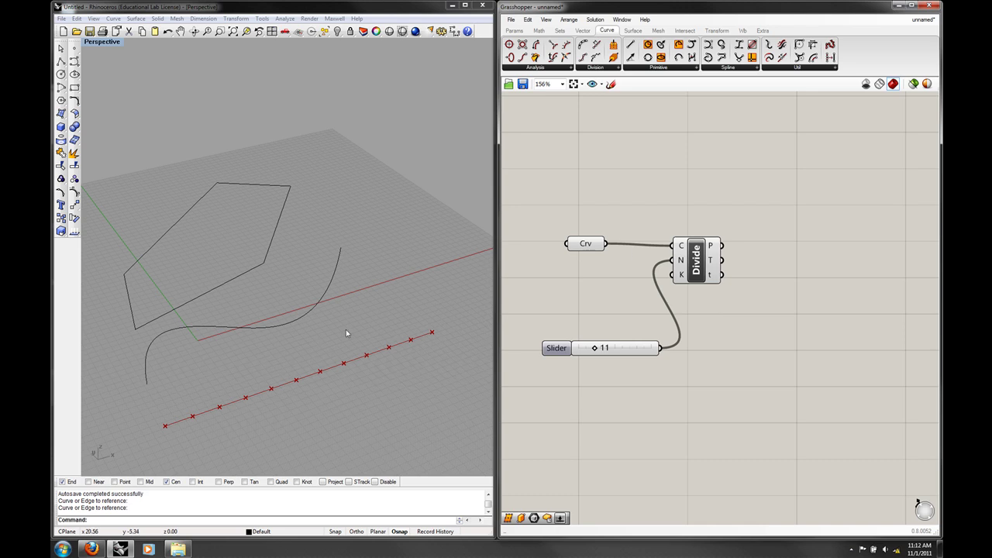
Step: Delete all components from the Grasshopper canvas and the three curves from the Rhino scene
right_drag(346, 329, 377, 326)
drag(756, 374, 575, 134)
click(527, 20)
click(546, 118)
drag(415, 402, 155, 224)
key(Delete)
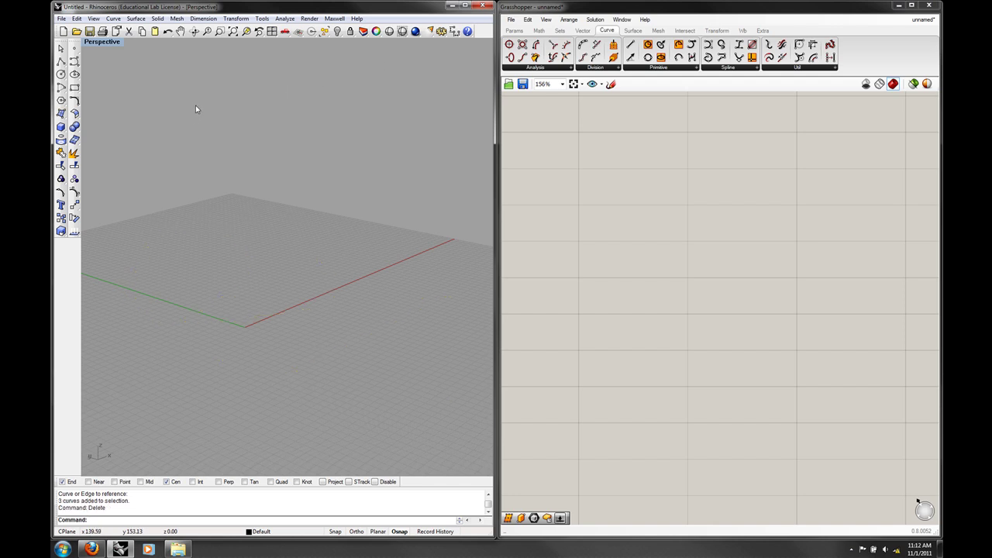
Step: Draw a closed seven-sided polyline with a deep V-shaped notch on the ground plane in Rhino
click(62, 64)
click(62, 63)
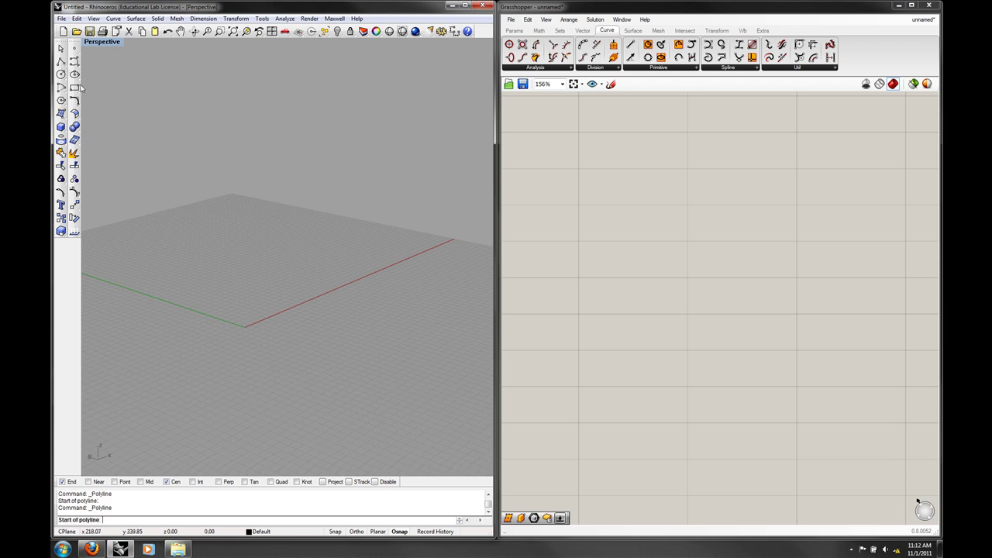
click(176, 299)
click(232, 377)
click(419, 350)
click(461, 282)
click(342, 336)
click(344, 262)
click(265, 270)
click(177, 299)
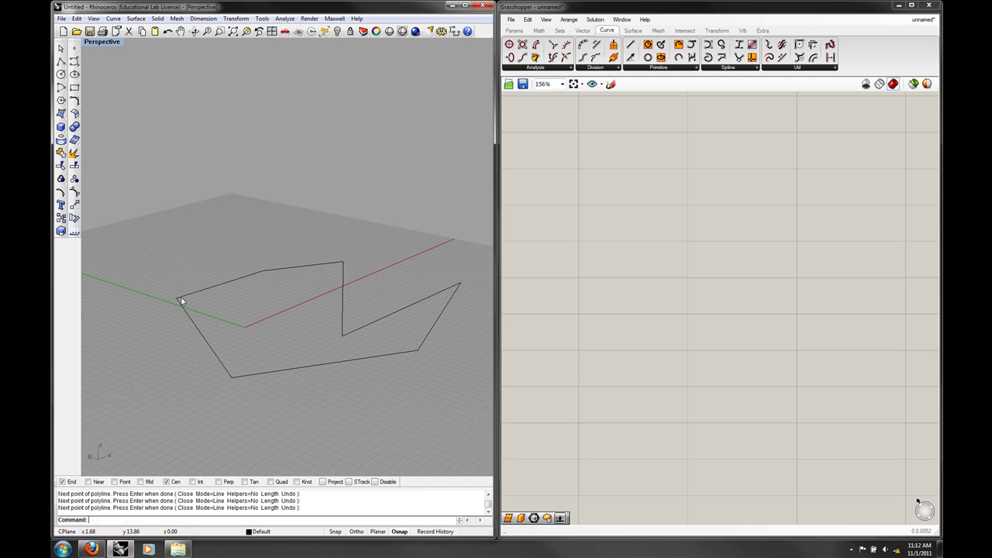
Step: Create a planar surface from the notched polyline with PlanarSrf
right_drag(310, 348, 339, 362)
drag(309, 333, 309, 332)
text(Planar)
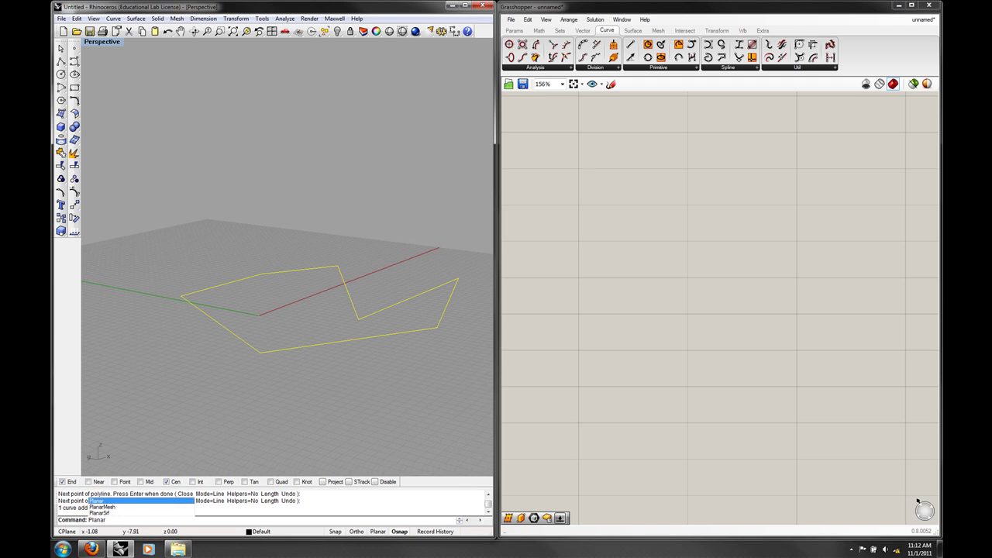
key(Down)
key(Down)
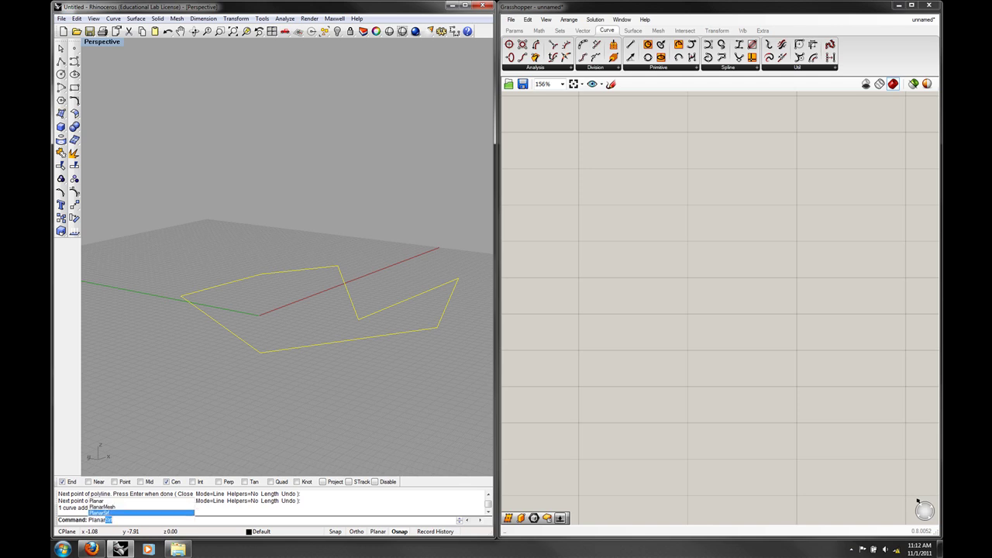
key(Return)
Step: Delete the polyline along the surface's boundary, keeping the planar surface
scroll(284, 365, up, 3)
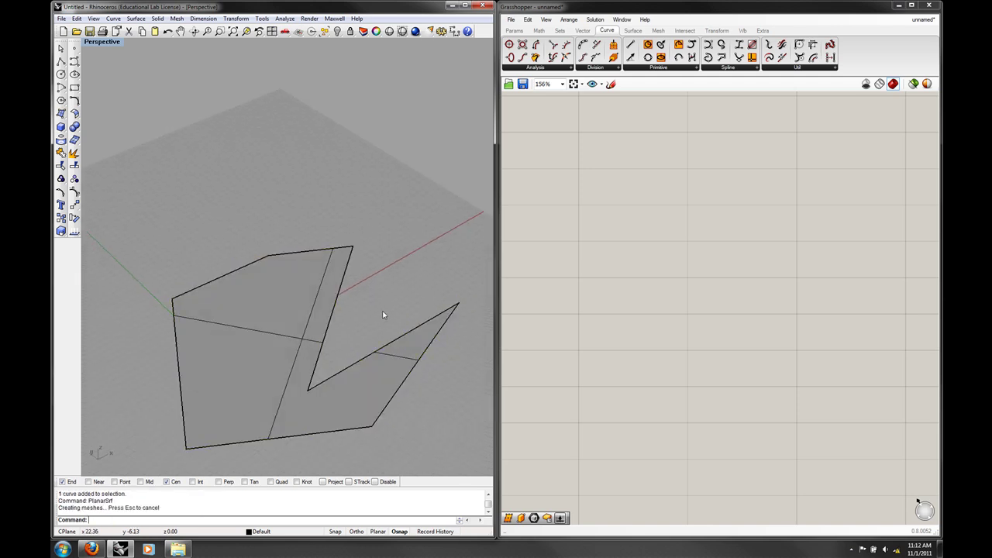
click(398, 339)
click(419, 363)
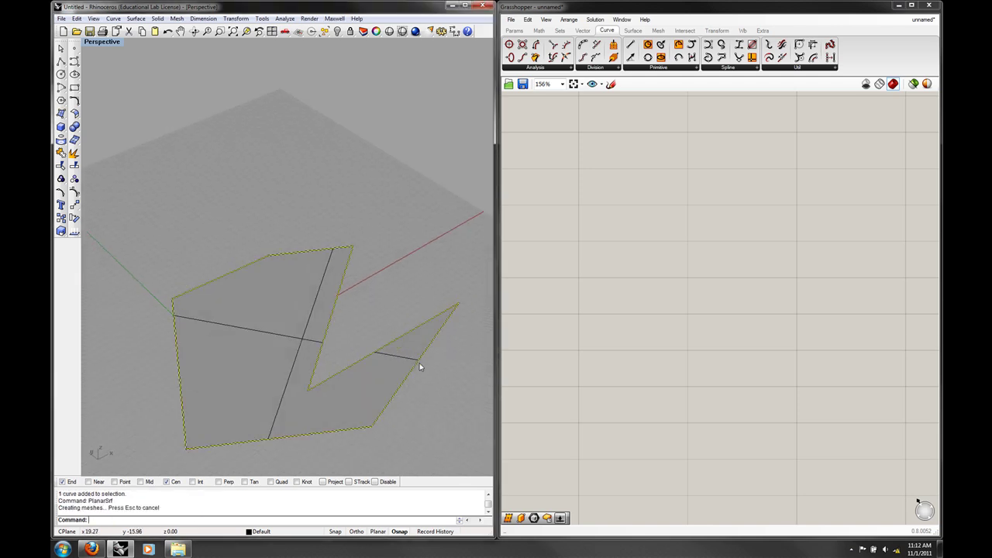
key(Delete)
scroll(416, 335, down, 2)
Step: Add a Surface parameter to the Grasshopper canvas and reference the notched planar surface in it
double_click(628, 244)
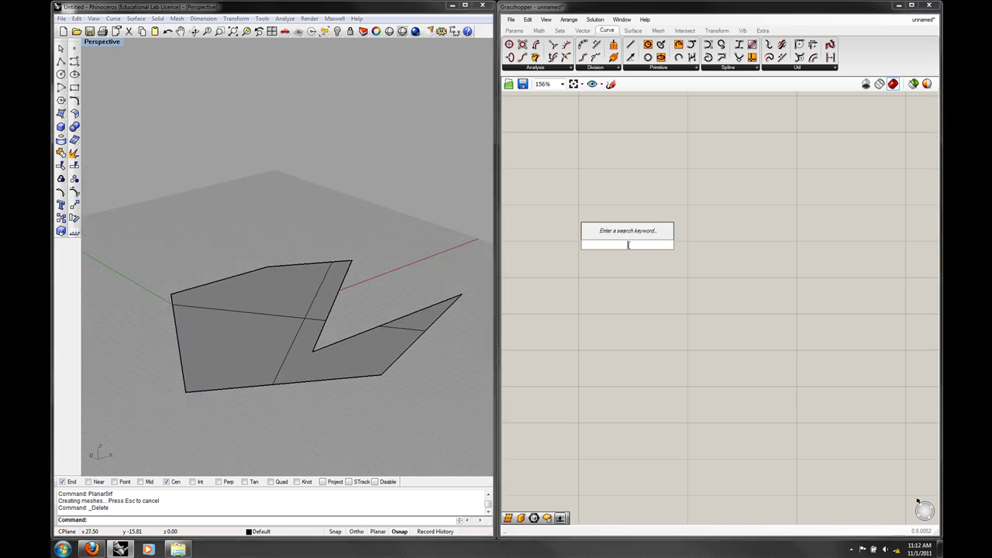
text(surf)
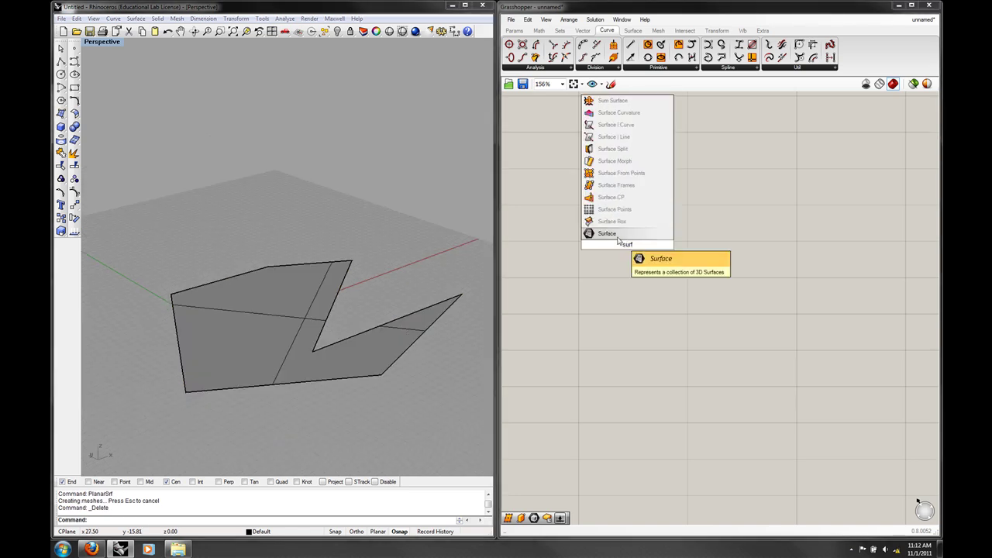
key(Return)
drag(630, 250, 617, 276)
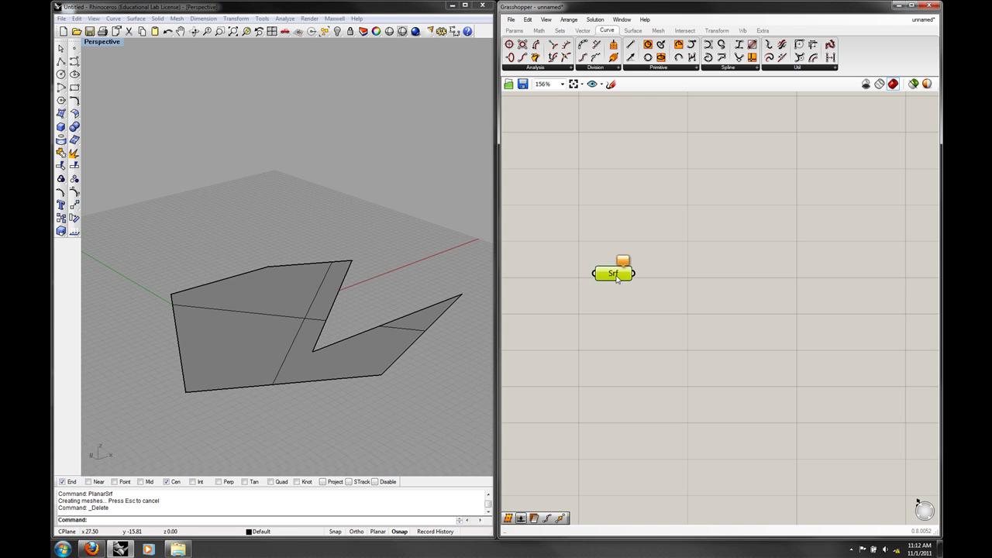
right_click(617, 276)
click(653, 439)
click(400, 341)
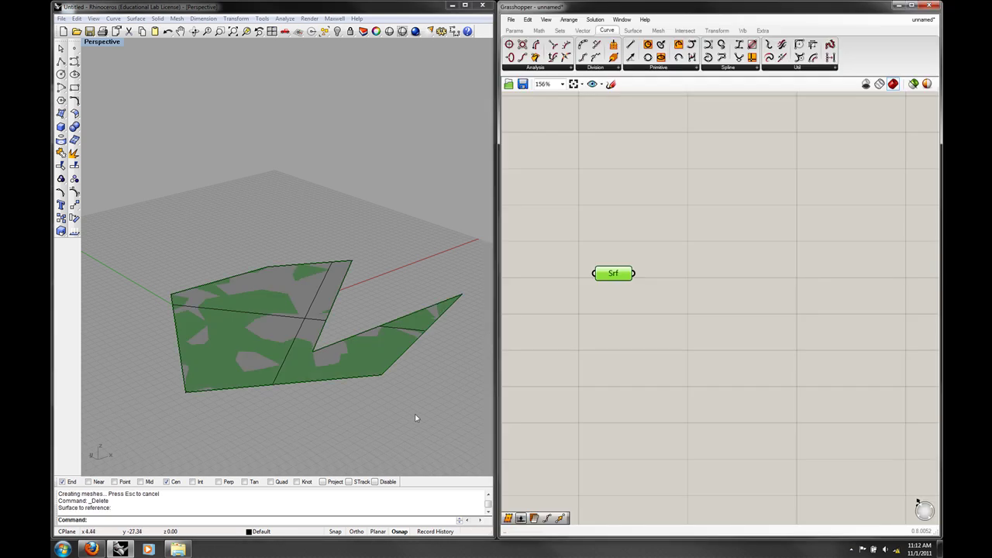
Step: Hide the original planar surface in Rhino so only its Grasshopper preview is displayed
click(328, 284)
text(Hide)
key(Return)
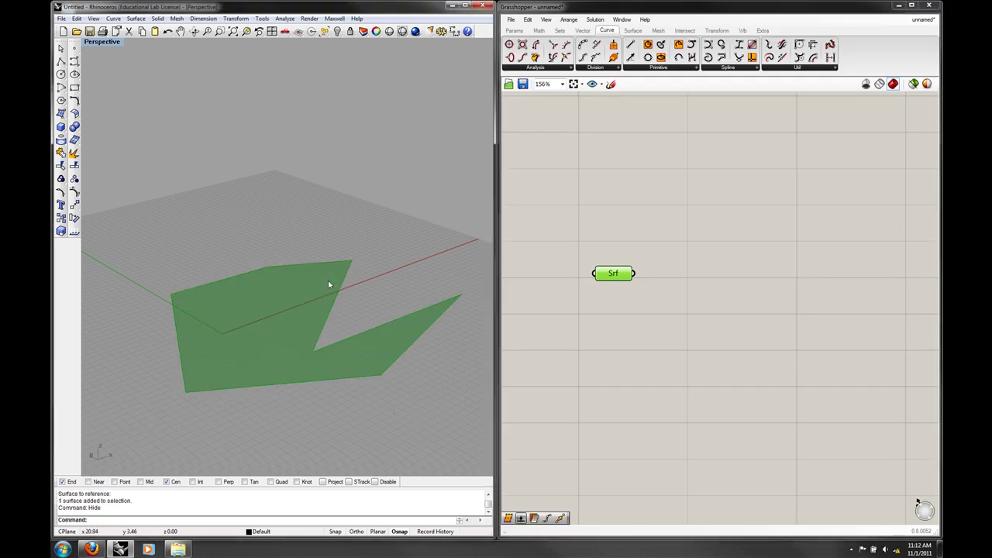
right_drag(328, 281, 326, 251)
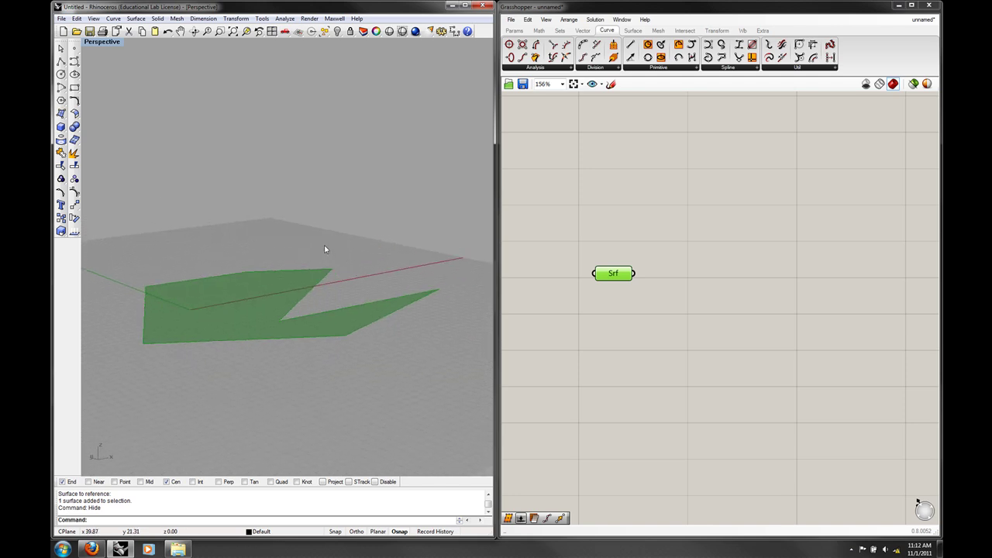
right_drag(383, 290, 379, 309)
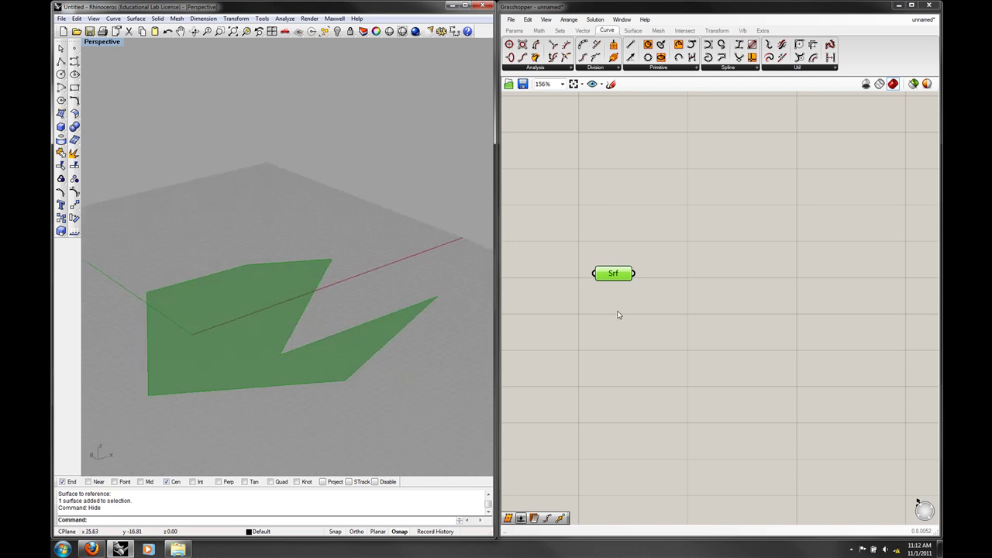
Step: Add a Divide Surface component beside the Surface parameter, connect the parameter to its S input and align the component with it
double_click(690, 276)
text(div)
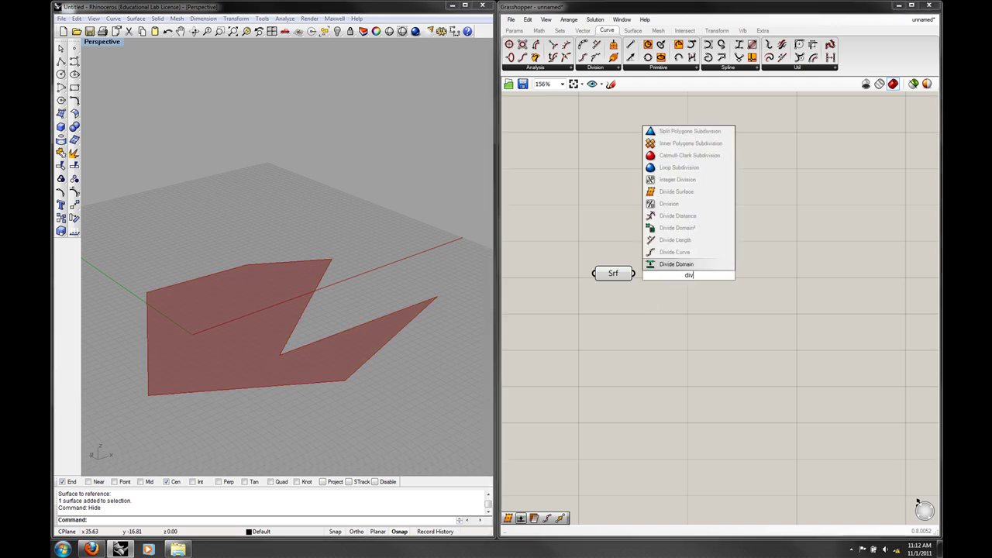
click(677, 191)
drag(681, 275, 719, 283)
click(672, 303)
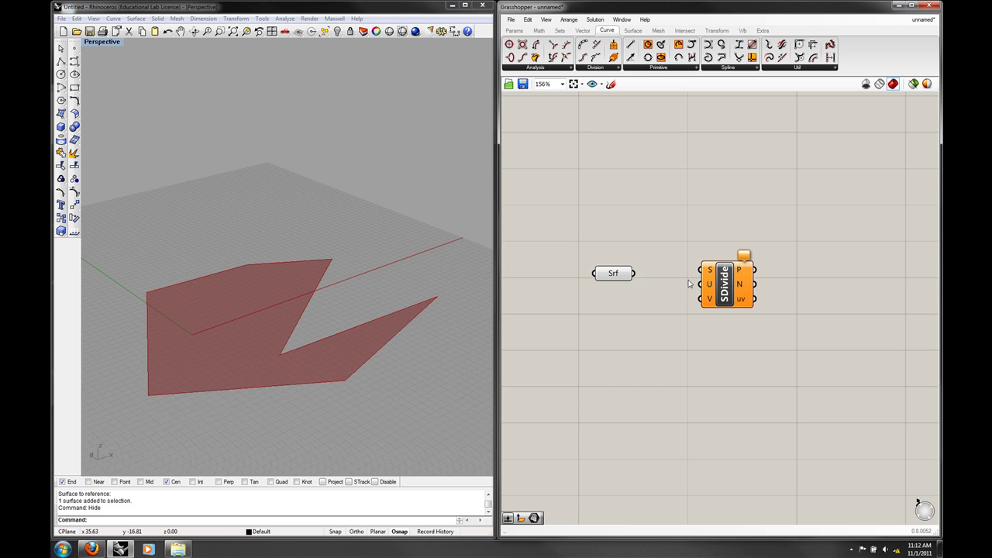
drag(635, 274, 694, 276)
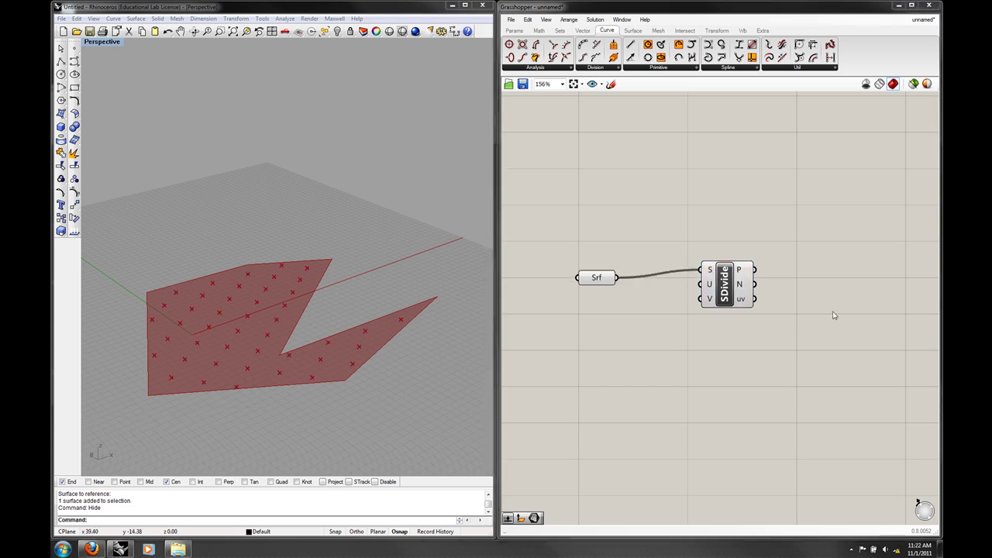
drag(736, 293, 742, 300)
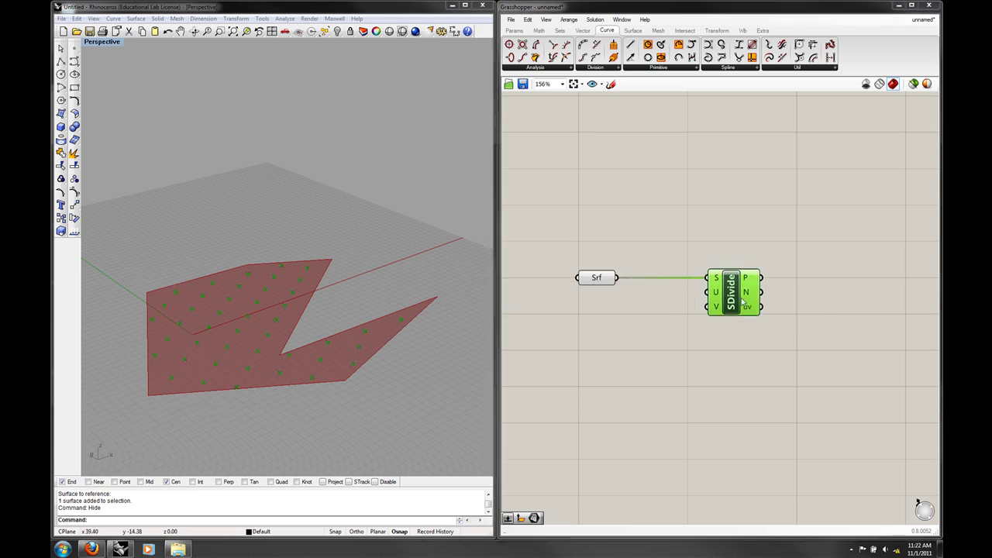
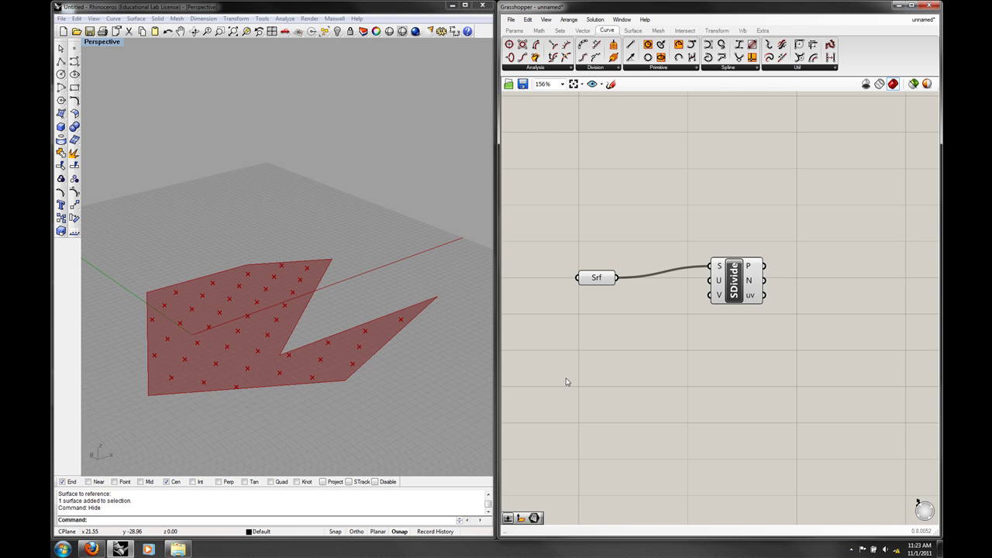
Step: Add a Number Slider below the Surface parameter and configure it for integer values with a maximum of 40
mouse_move(717, 286)
double_click(590, 360)
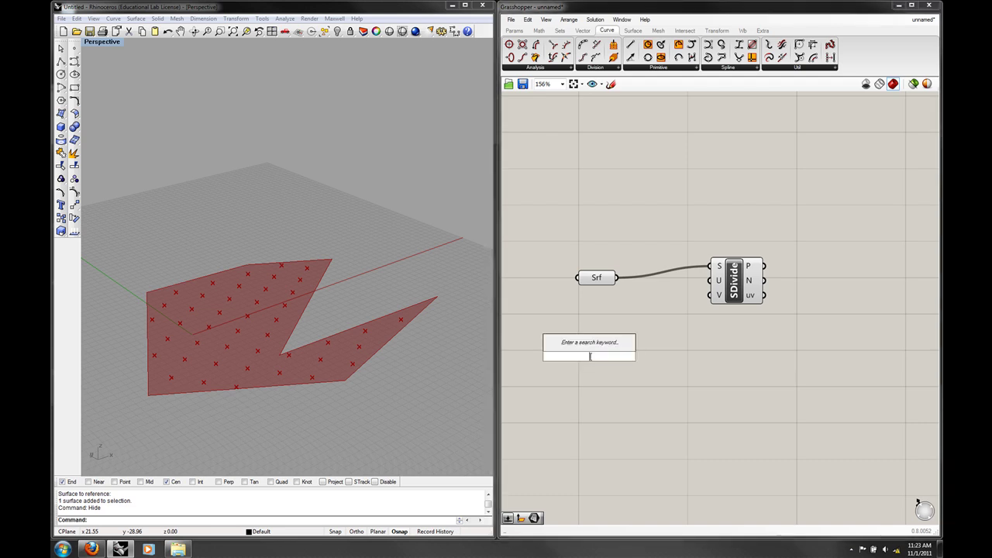
text(num)
click(590, 334)
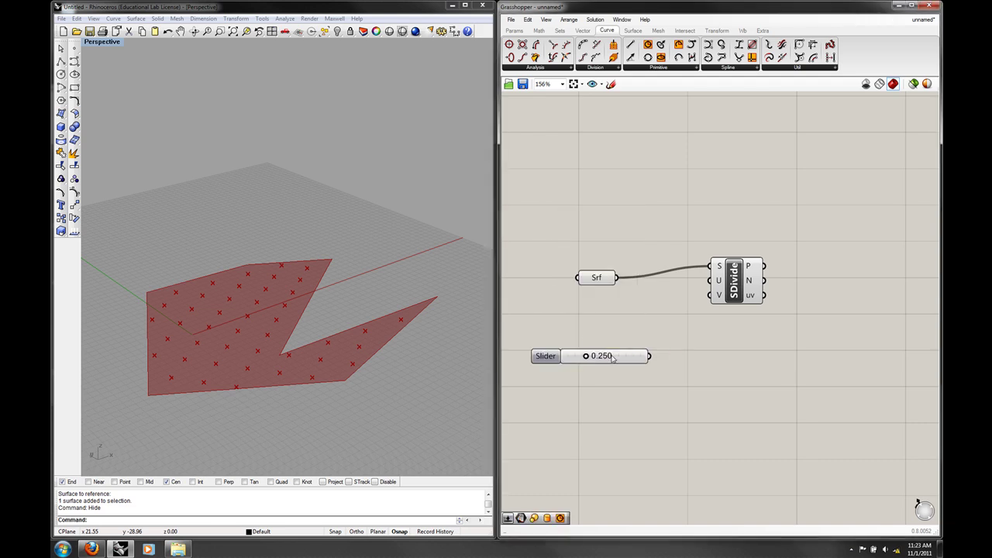
right_click(612, 356)
click(646, 415)
click(657, 387)
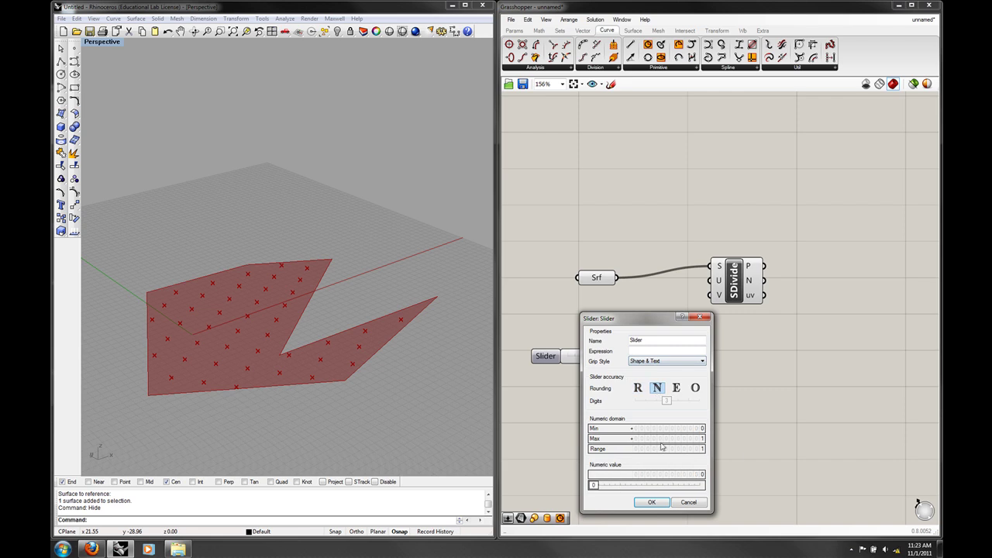
double_click(686, 439)
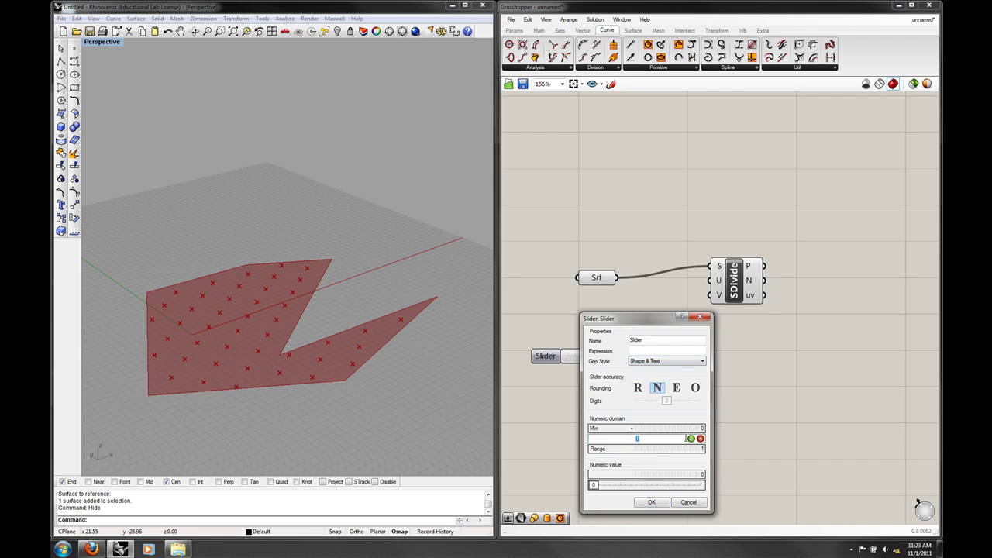
click(691, 439)
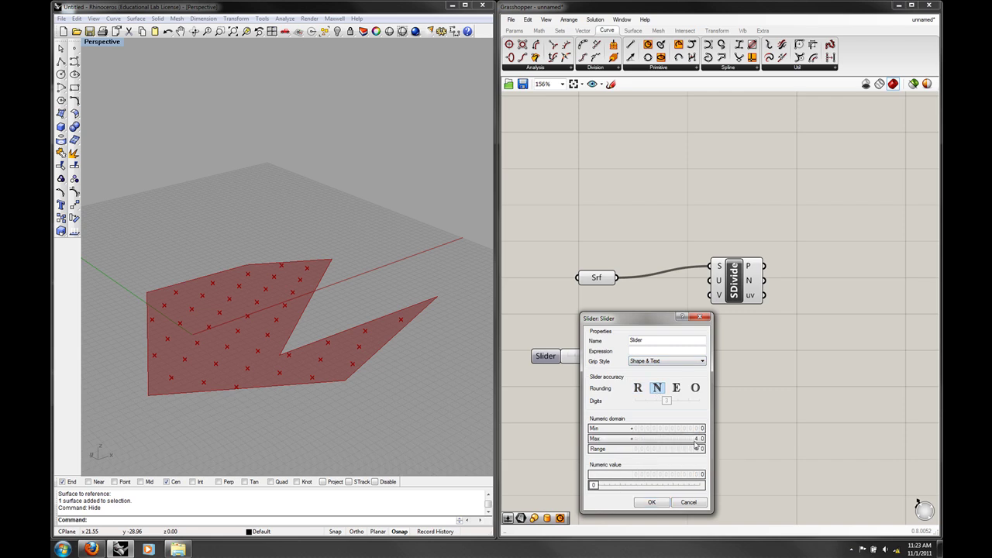
click(665, 502)
Step: Set the slider to 23, connect it to the Divide Surface U input, and duplicate it to feed the V input
drag(568, 356, 709, 281)
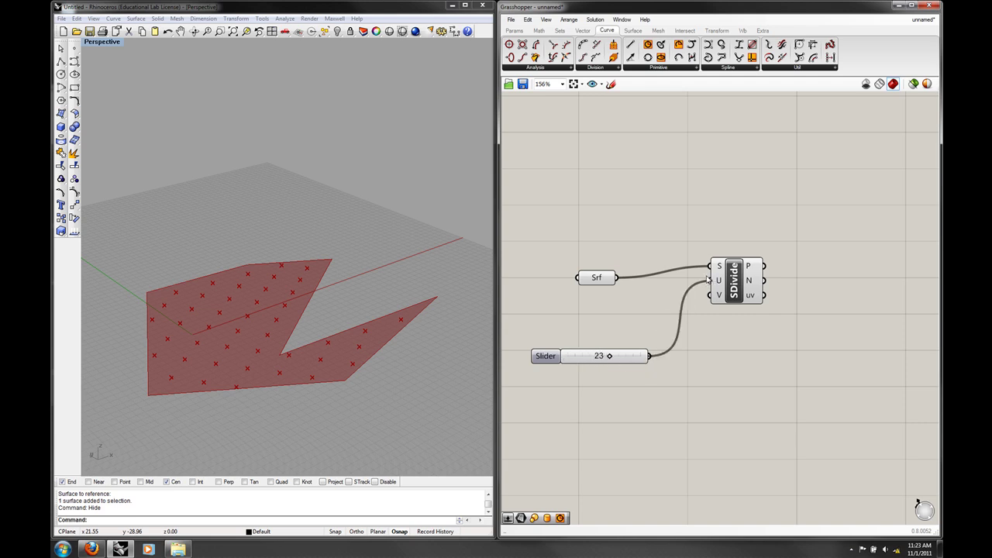
click(624, 362)
alt+drag(624, 362, 717, 295)
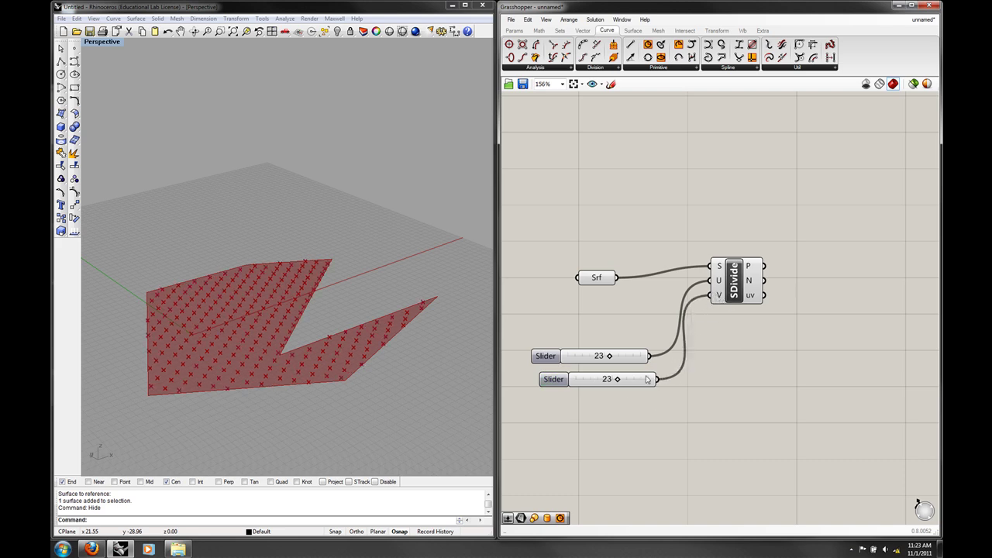
Step: Vary the surface division by setting the U slider to 18 and the V slider to 9
drag(610, 357, 580, 356)
right_drag(336, 356, 414, 384)
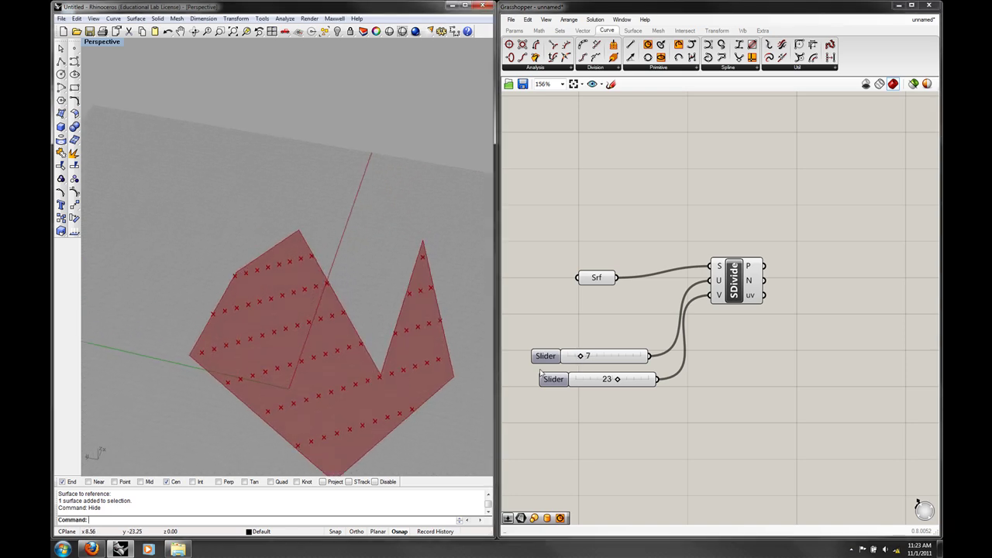
drag(579, 356, 600, 358)
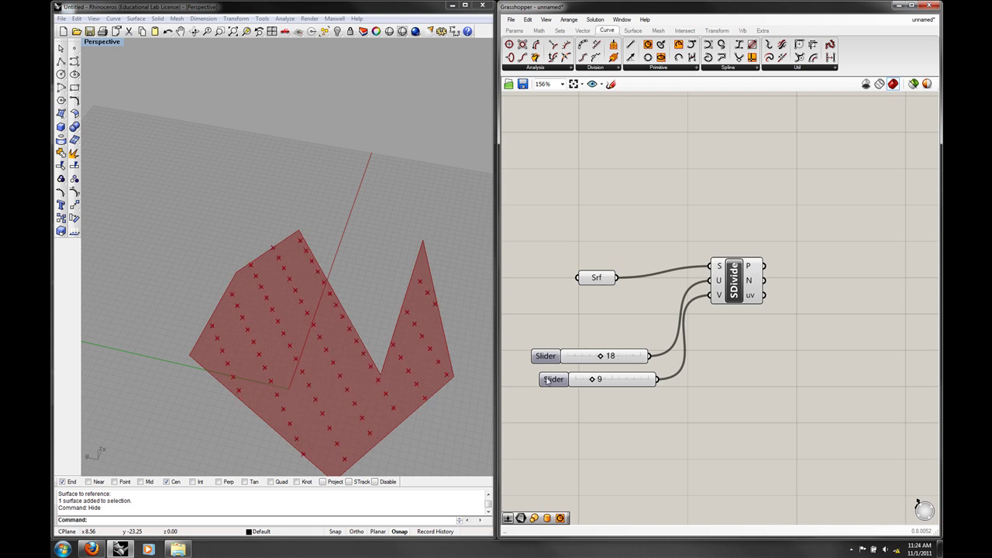
right_drag(295, 349, 316, 361)
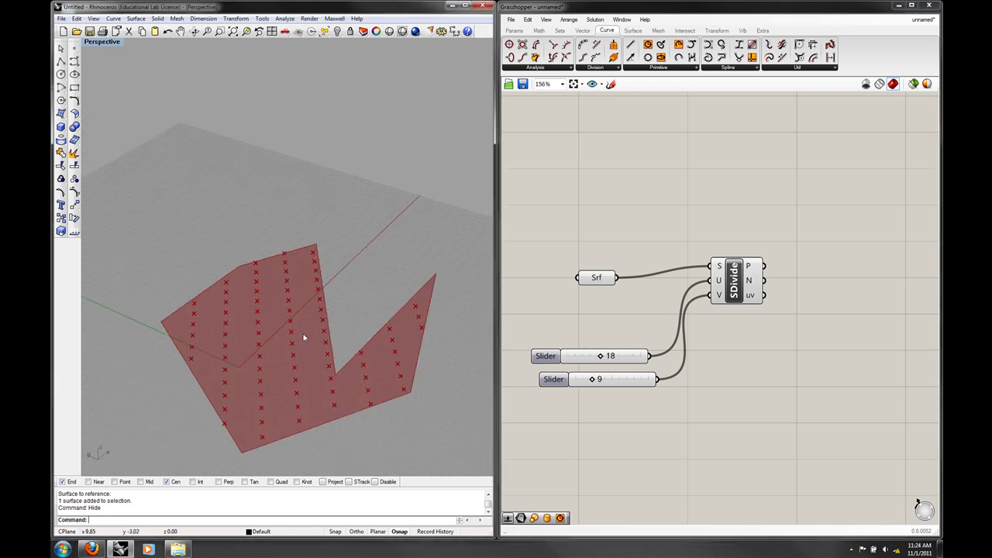
right_drag(346, 346, 333, 368)
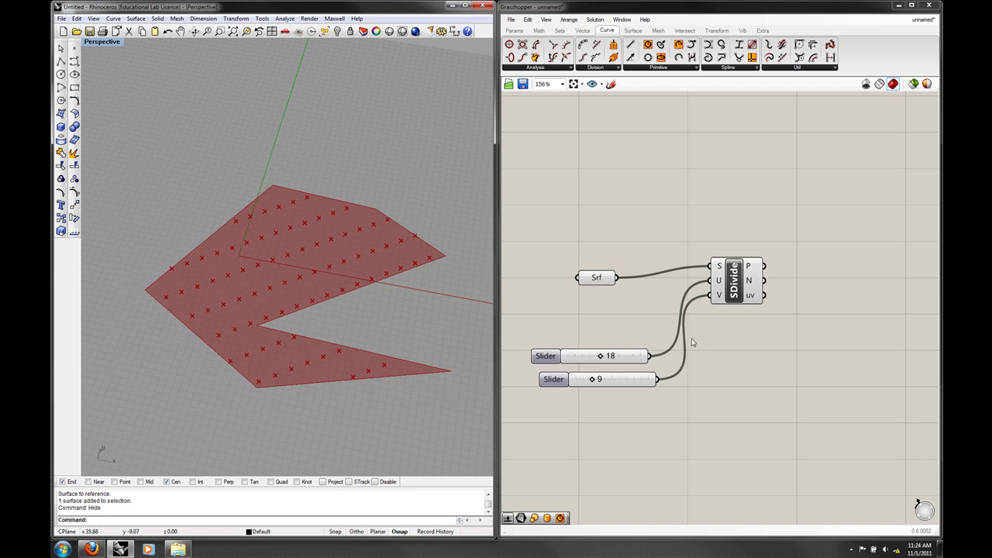
Step: Add a Cylinder component beside Divide Surface and connect the division points output P to its base input B
mouse_move(753, 267)
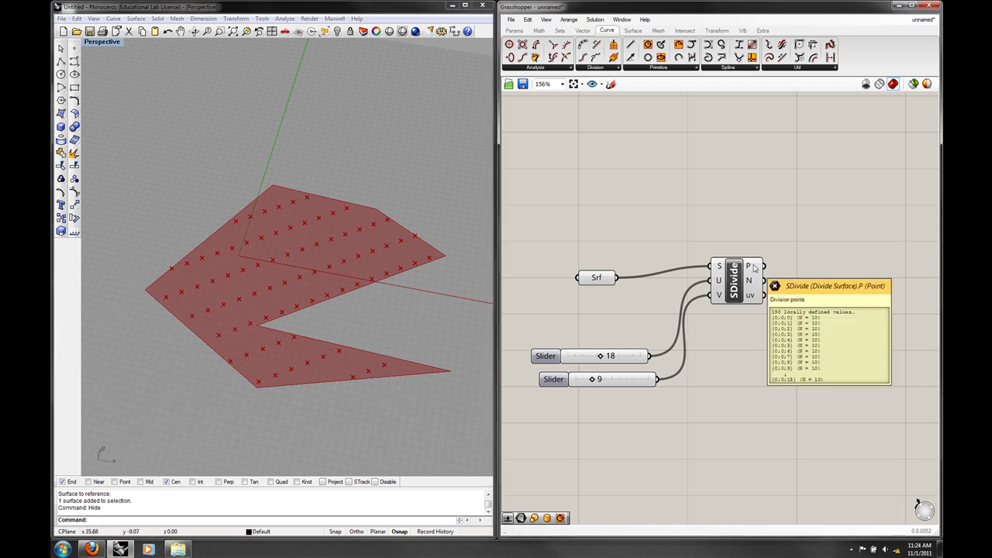
double_click(765, 227)
text(cyl)
click(763, 220)
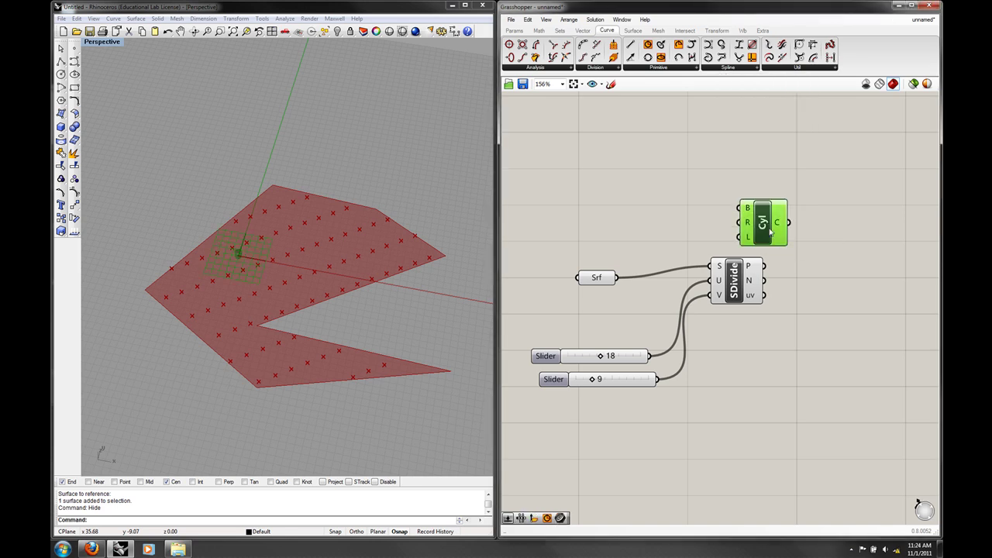
drag(770, 231, 846, 274)
drag(764, 266, 815, 253)
right_drag(193, 264, 290, 228)
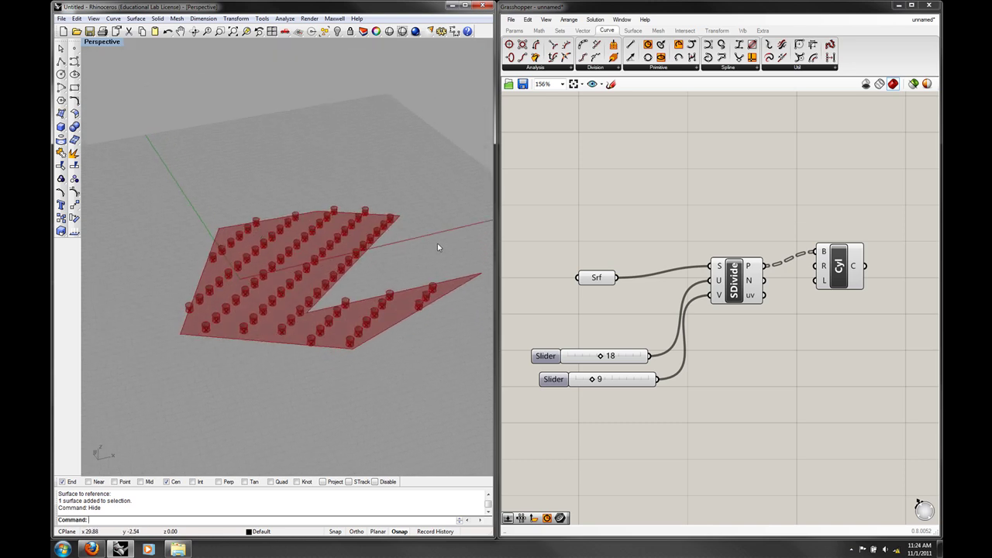
Step: Delete the Cylinder component from the canvas
right_drag(708, 210, 619, 199)
drag(784, 306, 759, 271)
click(528, 18)
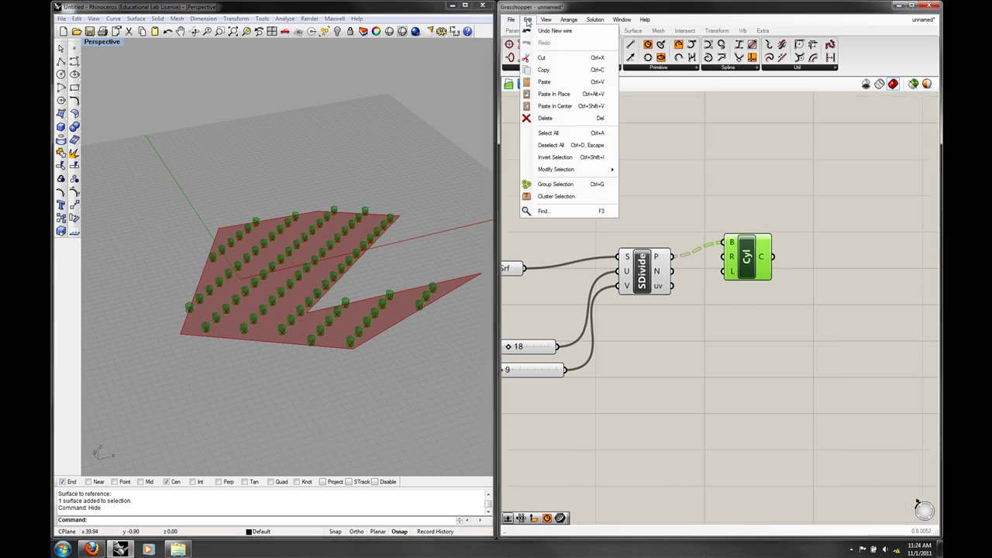
click(552, 105)
right_drag(373, 263, 391, 262)
right_drag(590, 235, 713, 228)
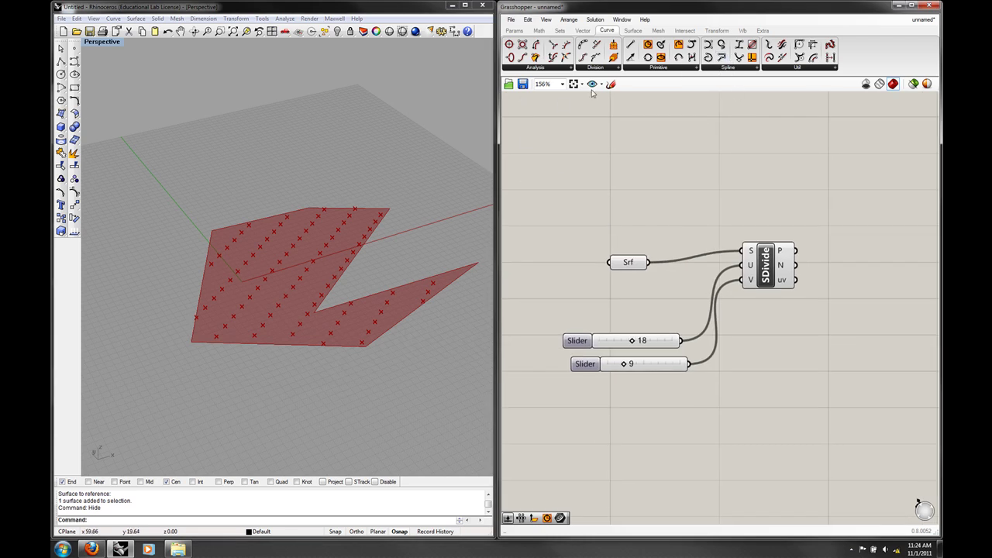
Step: Add a Cone surface primitive component to the canvas above the Surface parameter
click(634, 30)
click(697, 68)
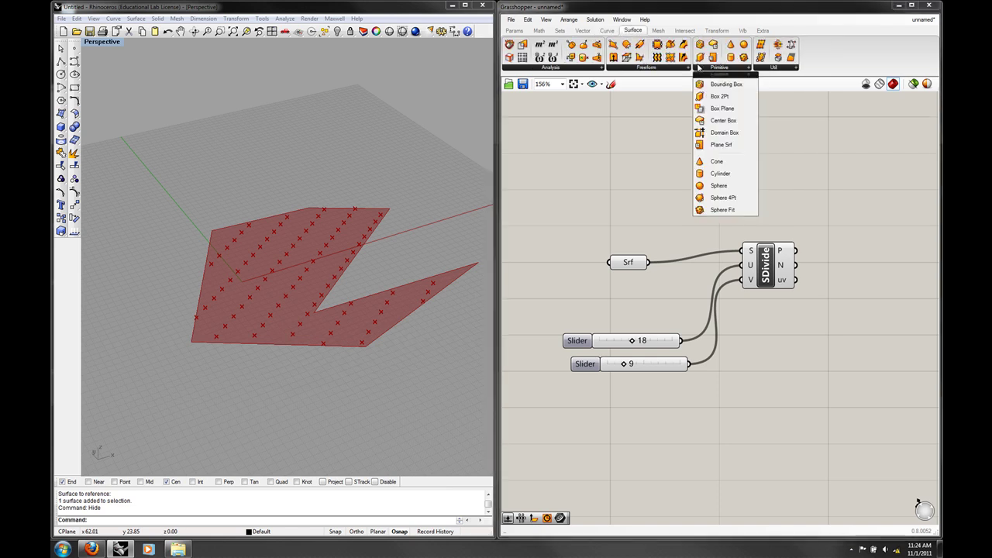
click(717, 161)
click(609, 180)
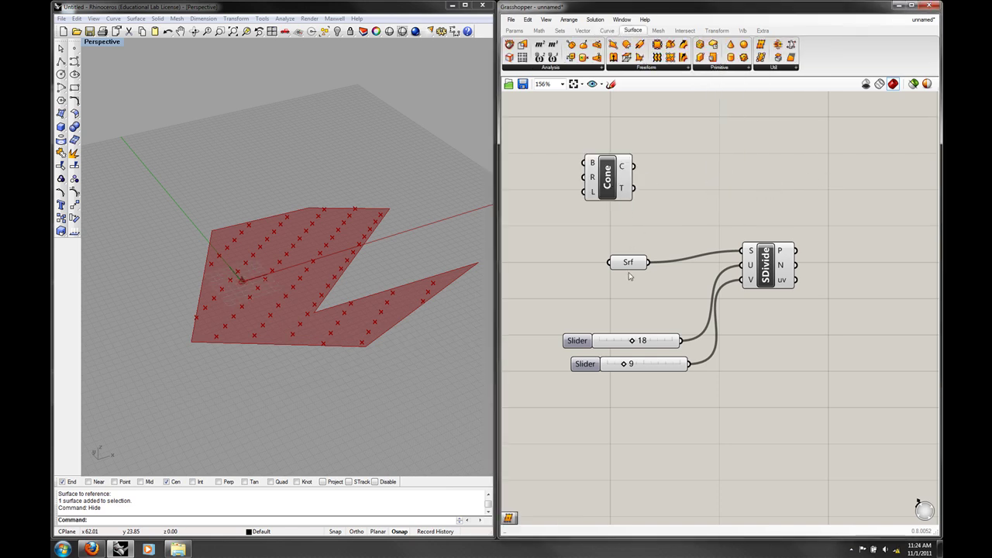
Step: Delete the Surface parameter and move the Cone component into its place before Divide Surface
drag(633, 264, 630, 270)
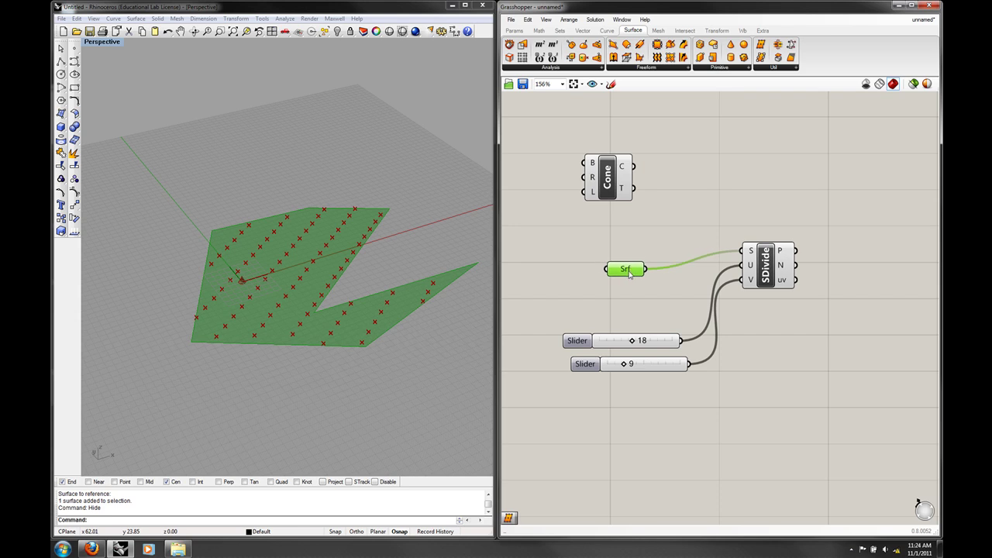
key(Delete)
drag(611, 186, 616, 252)
right_drag(561, 238, 677, 221)
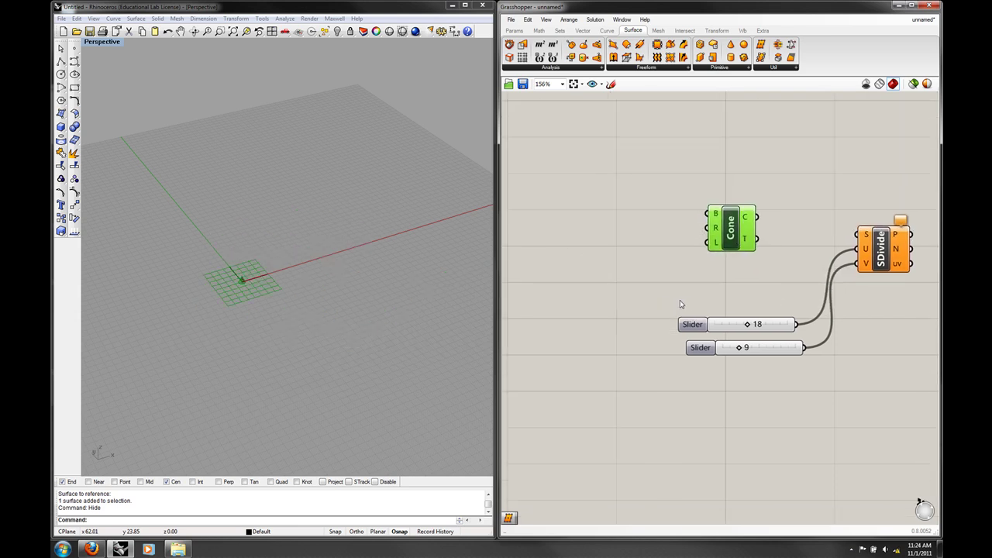
Step: Add a Number Slider beside the Cone component and set its maximum to 50
double_click(641, 291)
text(num)
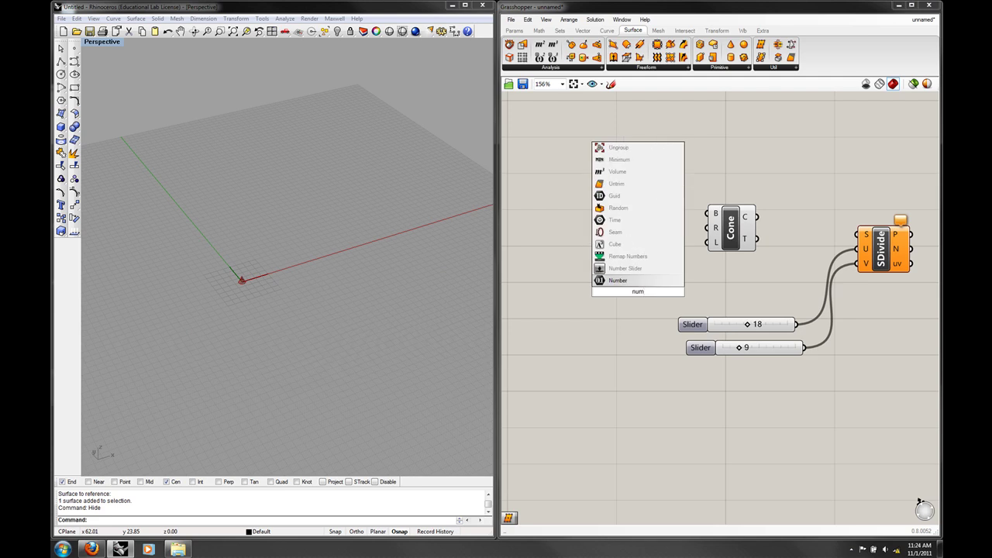
click(639, 268)
right_click(658, 289)
click(694, 355)
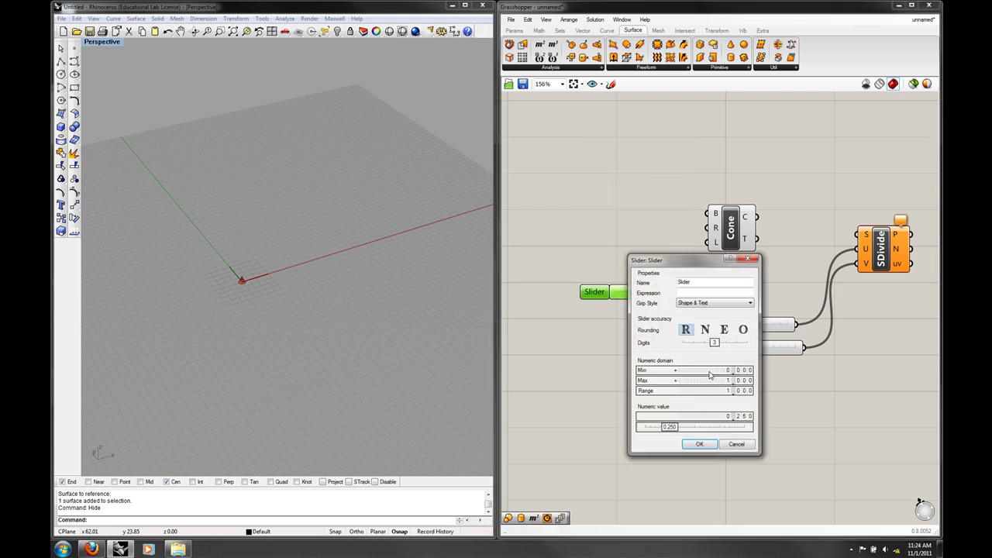
click(713, 379)
text(50)
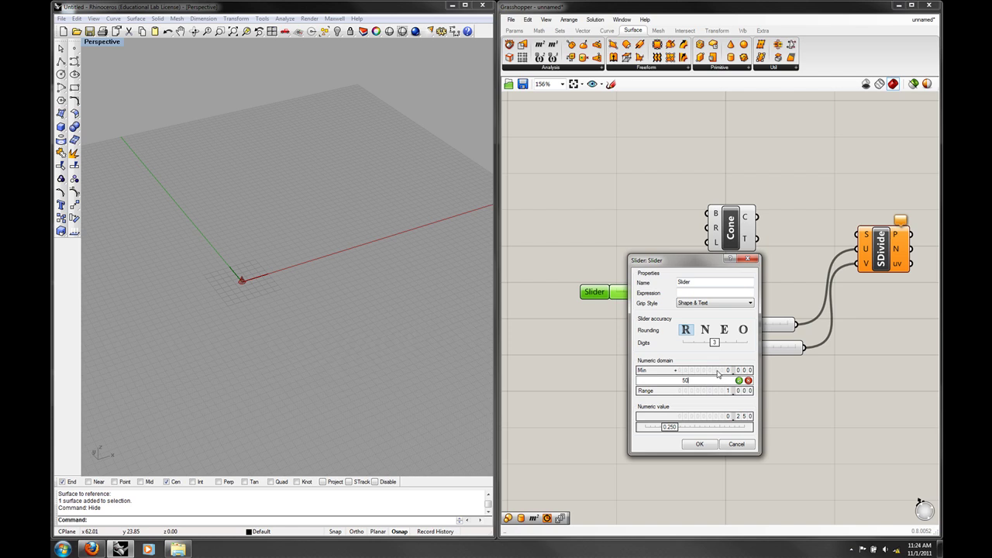
click(738, 380)
click(699, 444)
Step: Feed the Cone's R input from the slider at 12.410 and its L input from a duplicate slider at 30.010
drag(640, 291, 707, 242)
drag(614, 289, 707, 242)
drag(598, 310, 624, 310)
right_drag(326, 298, 298, 244)
Step: Connect the Cone's C output to the S input of Divide Surface
right_drag(792, 271, 700, 272)
click(700, 271)
drag(665, 218, 772, 235)
right_drag(336, 196, 422, 310)
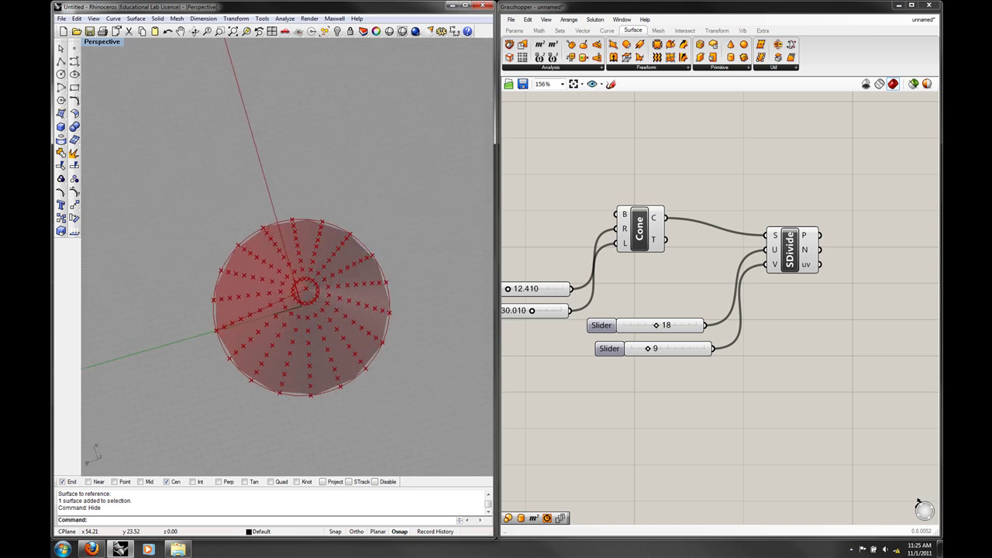
right_drag(369, 294, 395, 259)
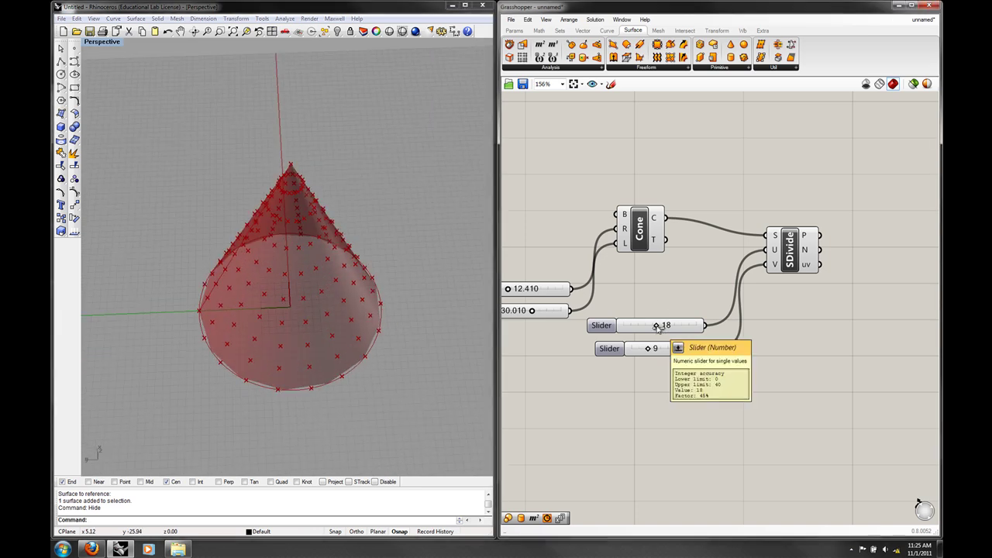
Step: Set the Divide Surface U slider to 27 and the V slider to 19
drag(657, 326, 669, 349)
right_drag(411, 336, 360, 285)
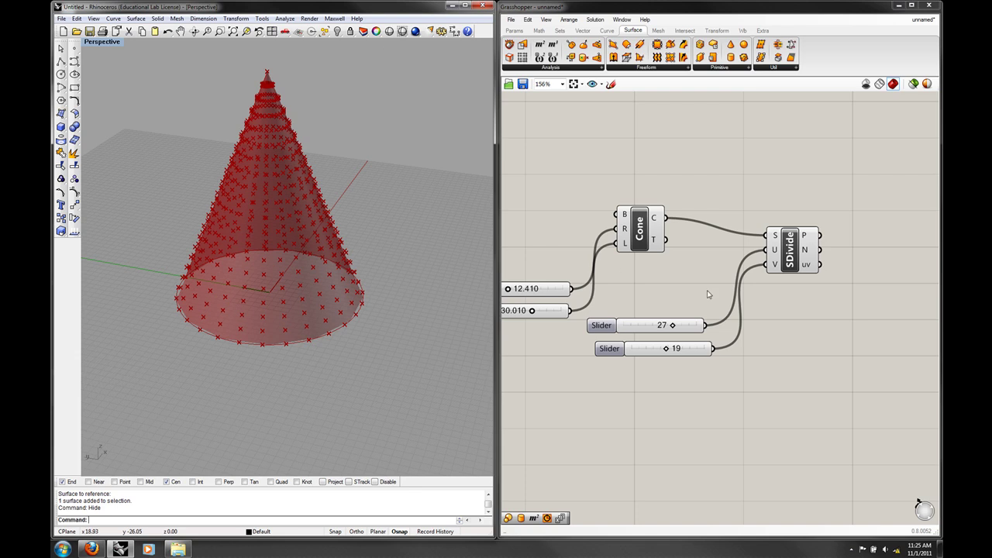
Step: Add a second Cone component beyond Divide Surface and connect the division points output P to its base input B
scroll(741, 291, down, 1)
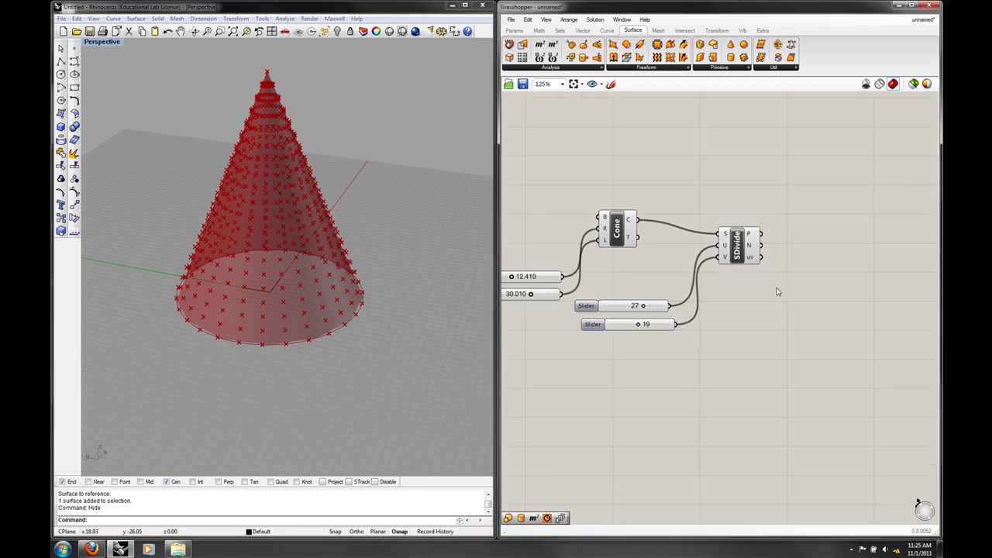
right_drag(856, 321, 817, 335)
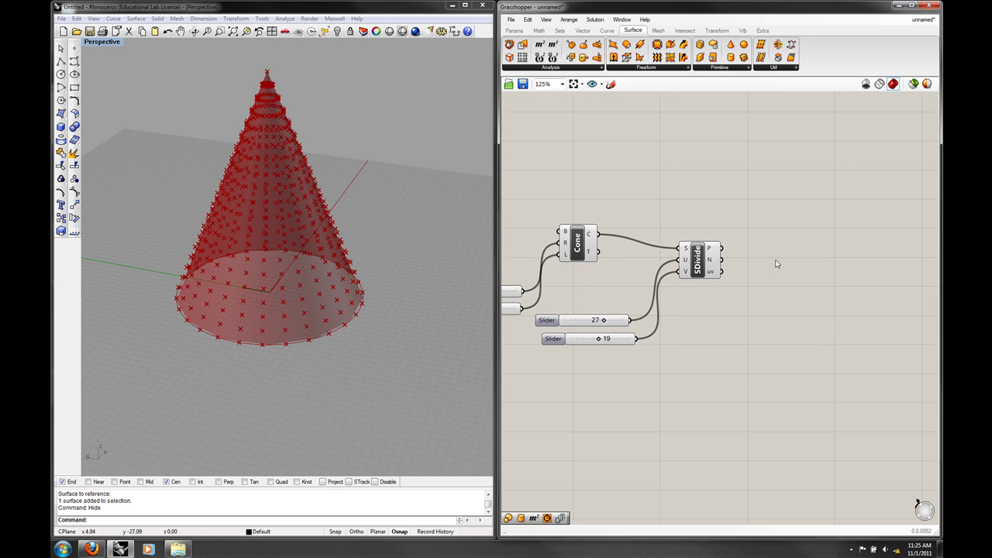
double_click(767, 251)
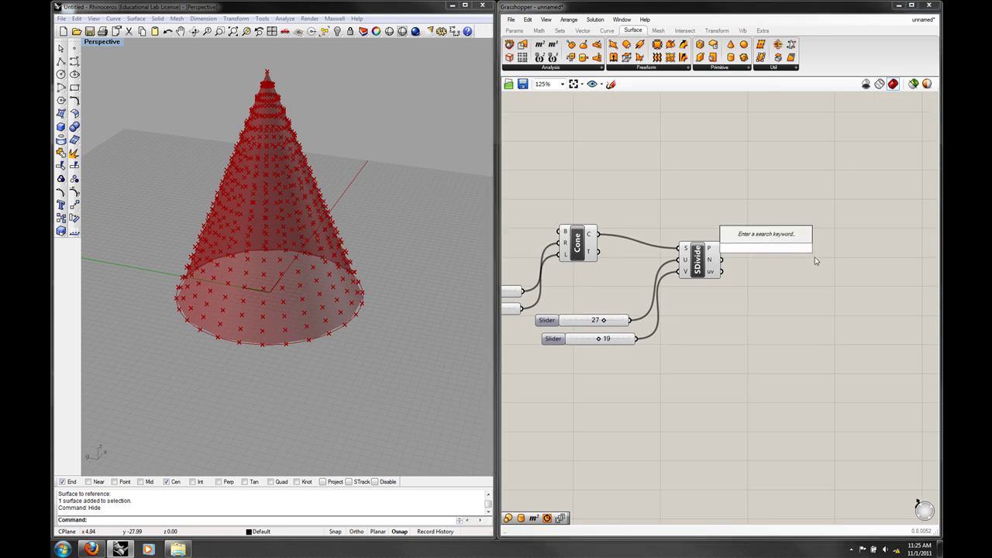
text(con)
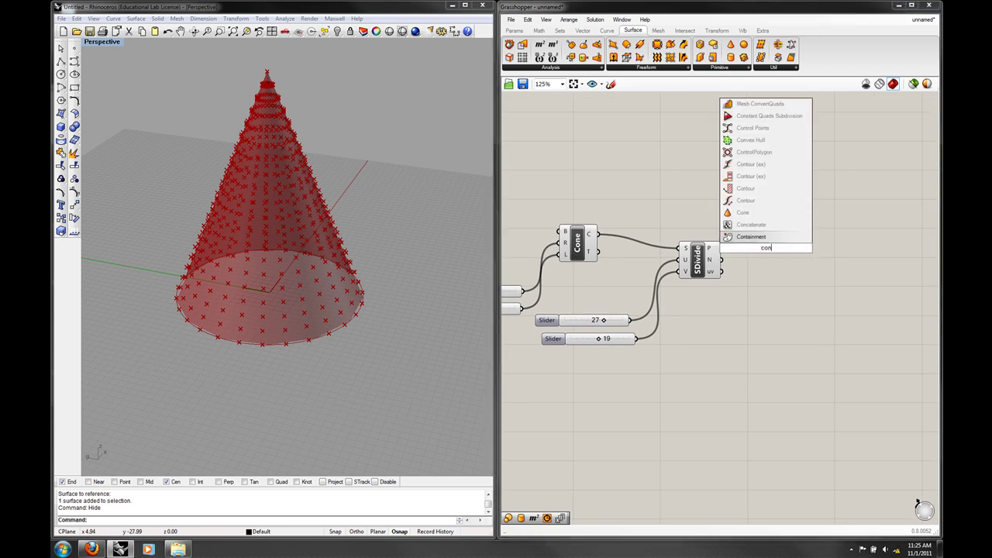
click(776, 213)
drag(775, 249, 799, 248)
click(743, 248)
drag(728, 250, 787, 236)
Step: Examine the orientation and placement of the small cones at the division points on the large cone
right_drag(345, 301, 395, 277)
scroll(395, 277, up, 5)
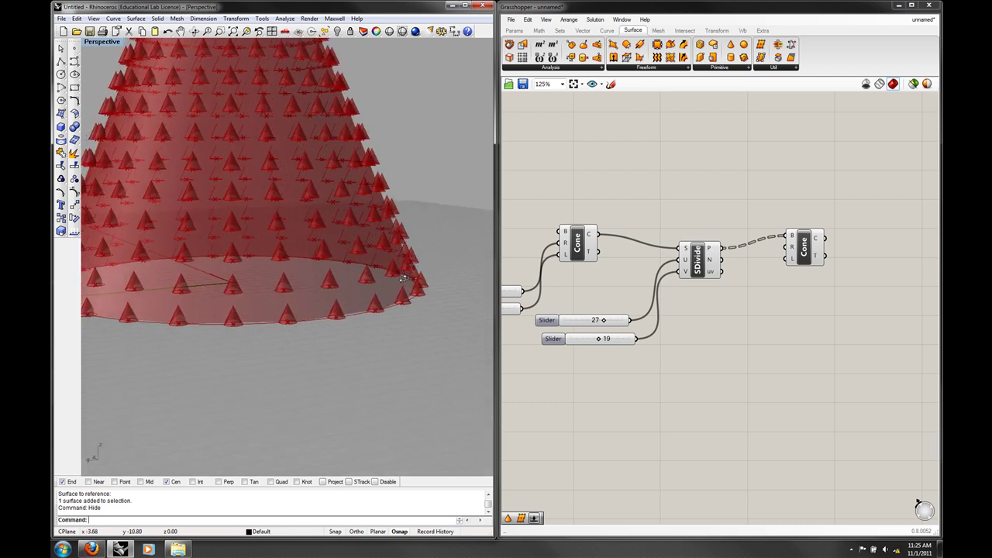
scroll(400, 225, up, 3)
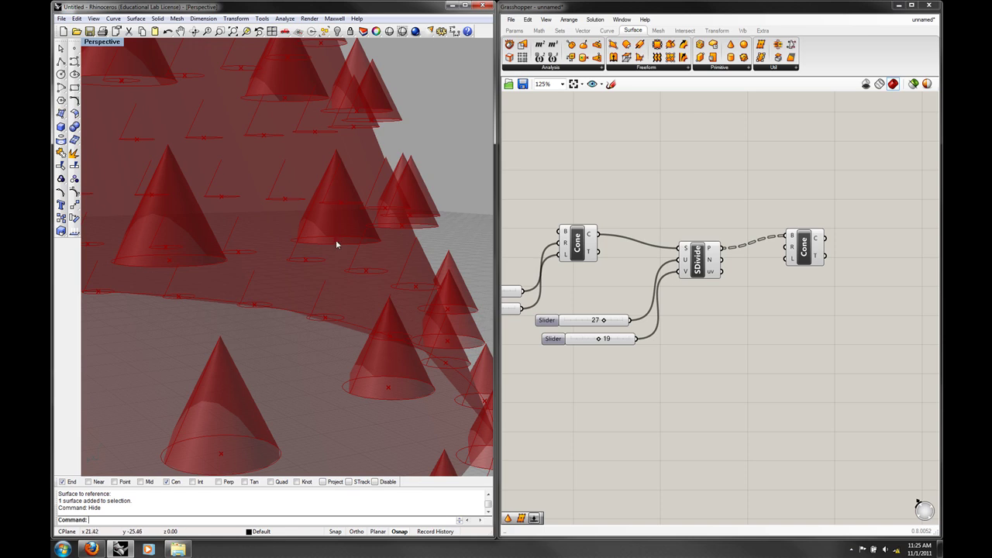
scroll(335, 242, down, 5)
right_drag(274, 350, 288, 360)
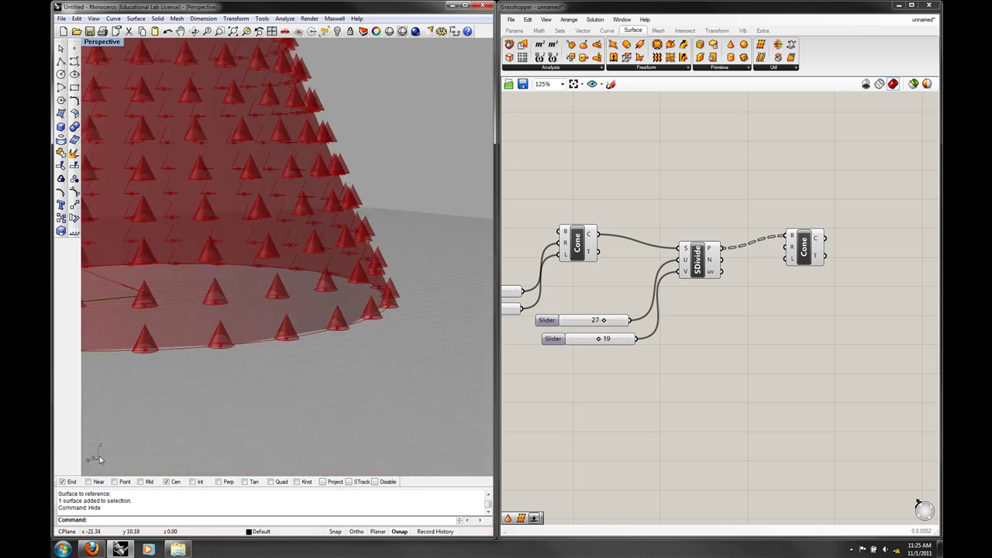
scroll(353, 299, up, 2)
scroll(364, 298, down, 6)
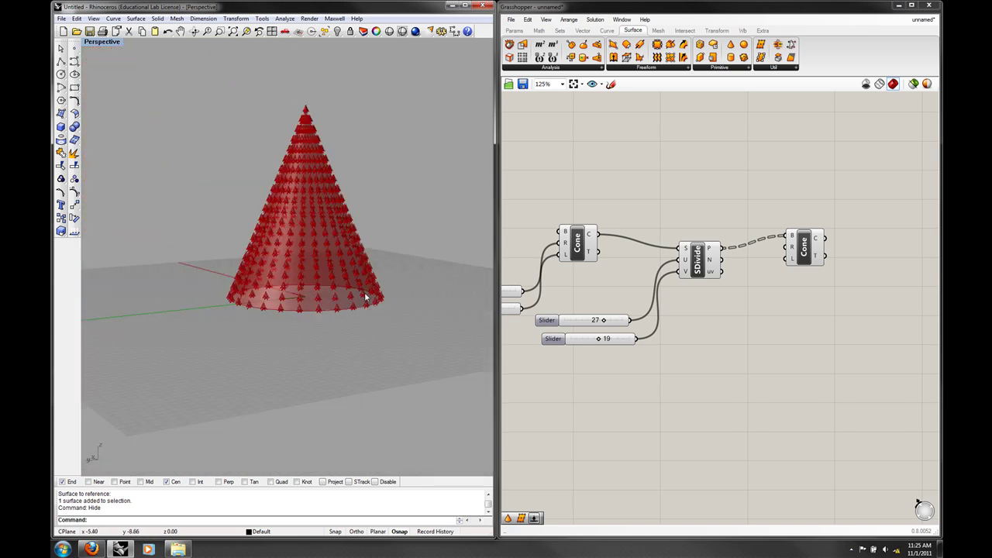
scroll(358, 186, up, 3)
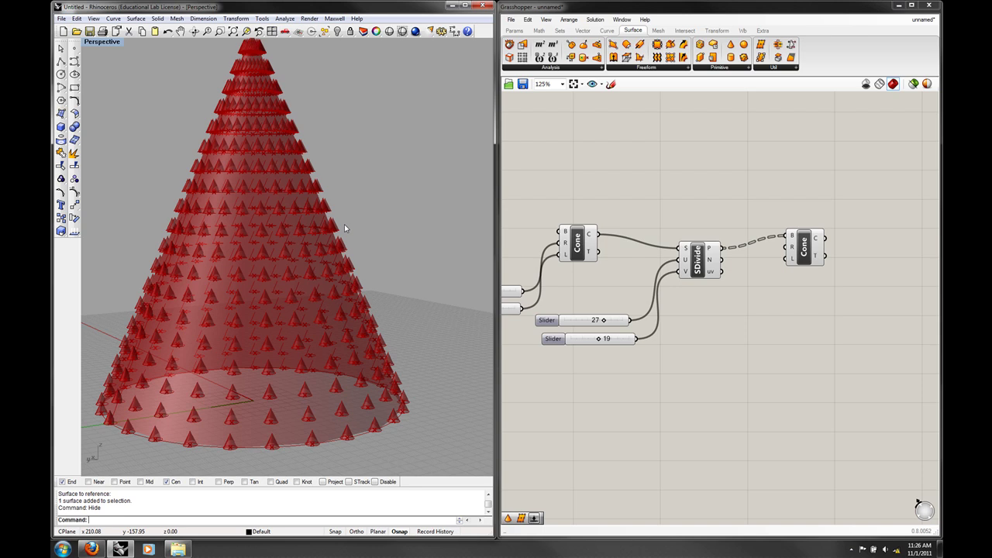
Step: Inspect the small cones from the large cone's base to its tip at several zoom levels and angles
scroll(326, 239, down, 1)
right_drag(381, 233, 359, 246)
right_drag(348, 312, 358, 299)
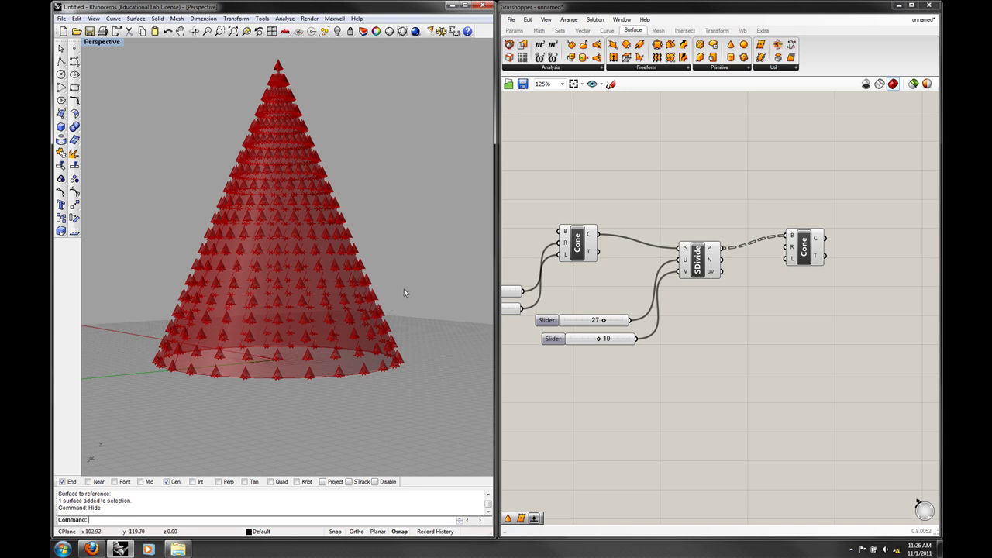
scroll(404, 293, up, 2)
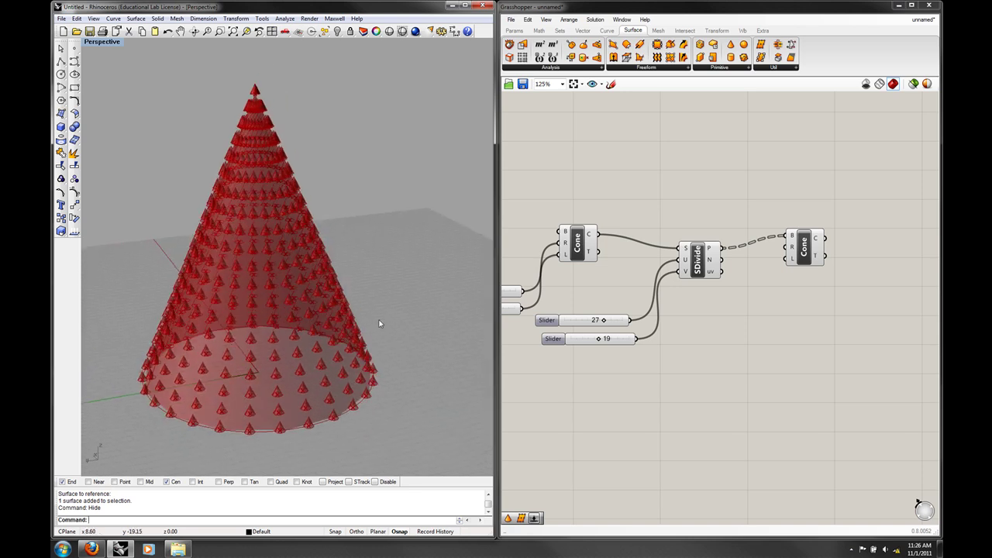
scroll(381, 325, up, 5)
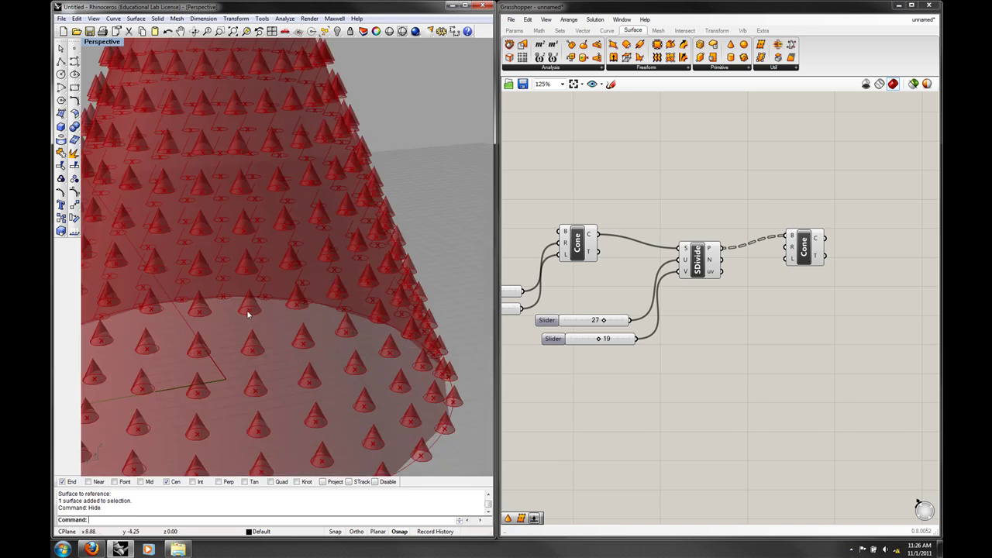
scroll(272, 306, up, 1)
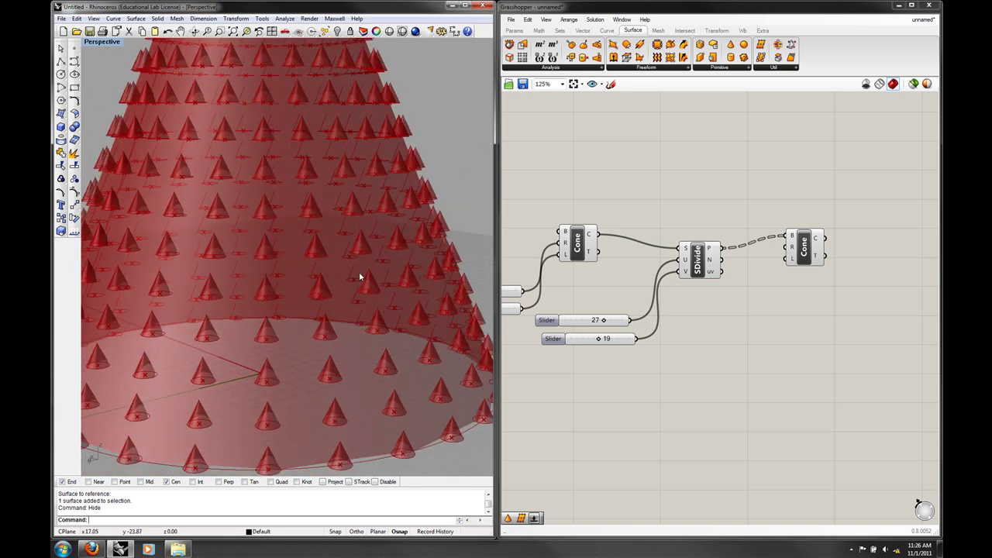
scroll(328, 279, up, 1)
scroll(328, 280, down, 1)
scroll(335, 282, down, 3)
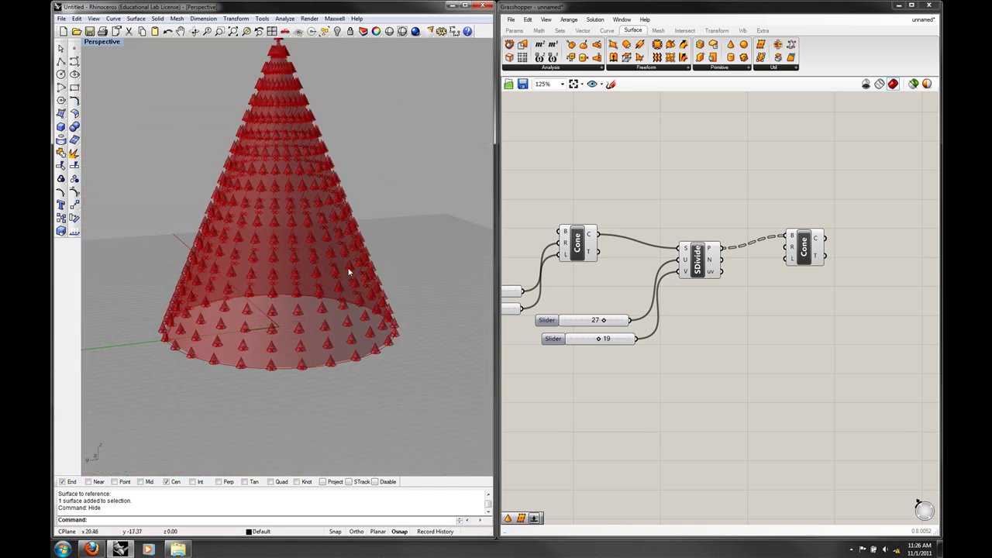
scroll(349, 271, down, 2)
shift+right_drag(355, 248, 346, 268)
Step: Move the second Cone component farther from Divide Surface to make room between them
click(767, 323)
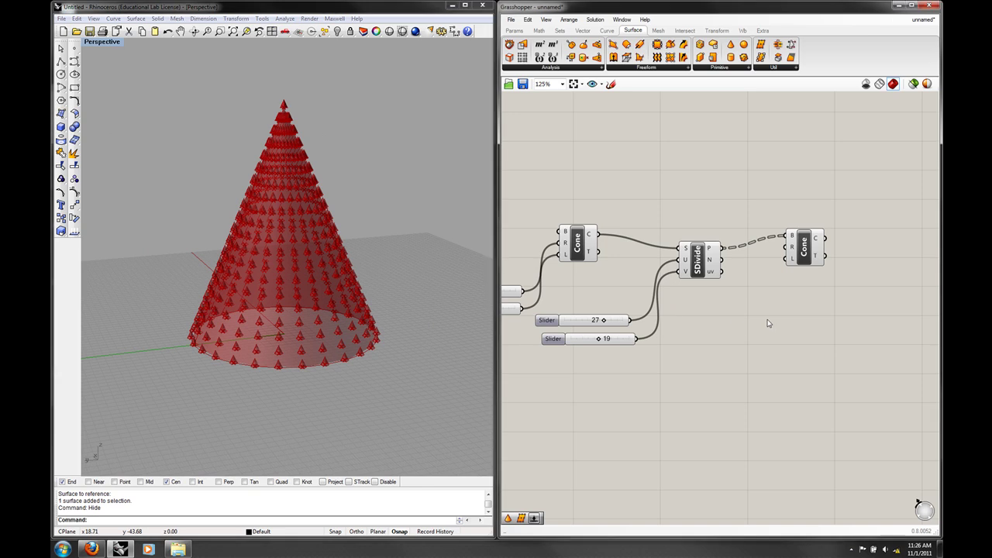
drag(801, 257, 860, 257)
click(778, 284)
right_drag(778, 283, 766, 286)
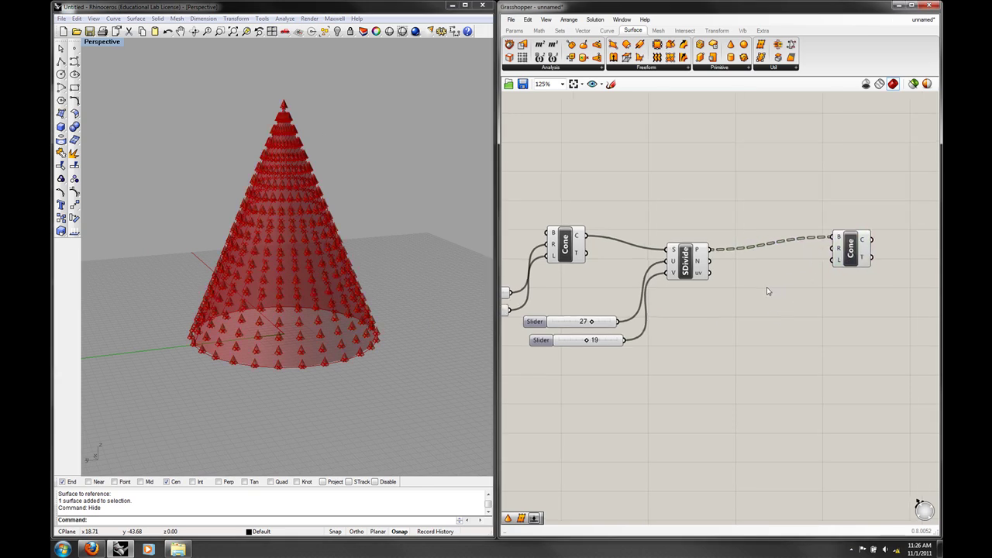
mouse_move(700, 266)
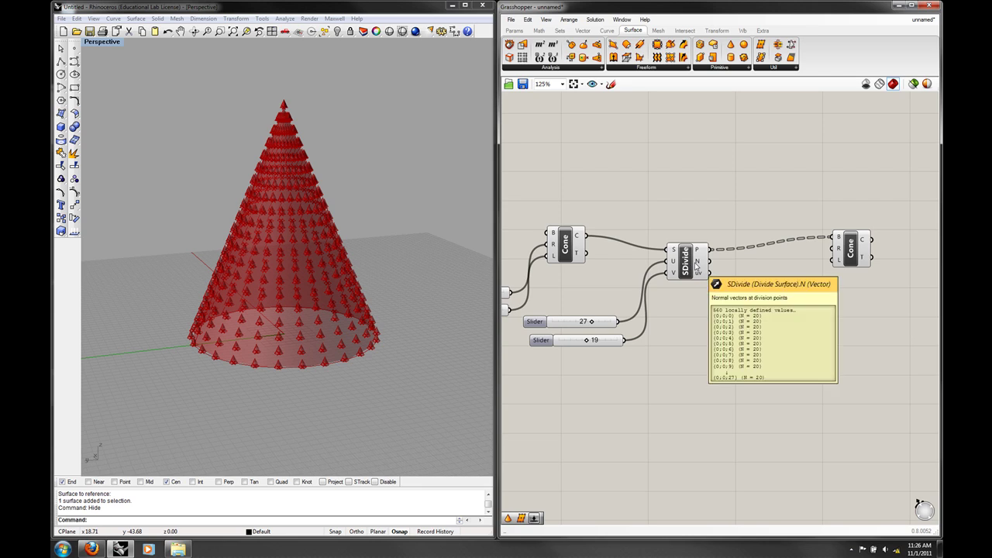
scroll(315, 231, up, 5)
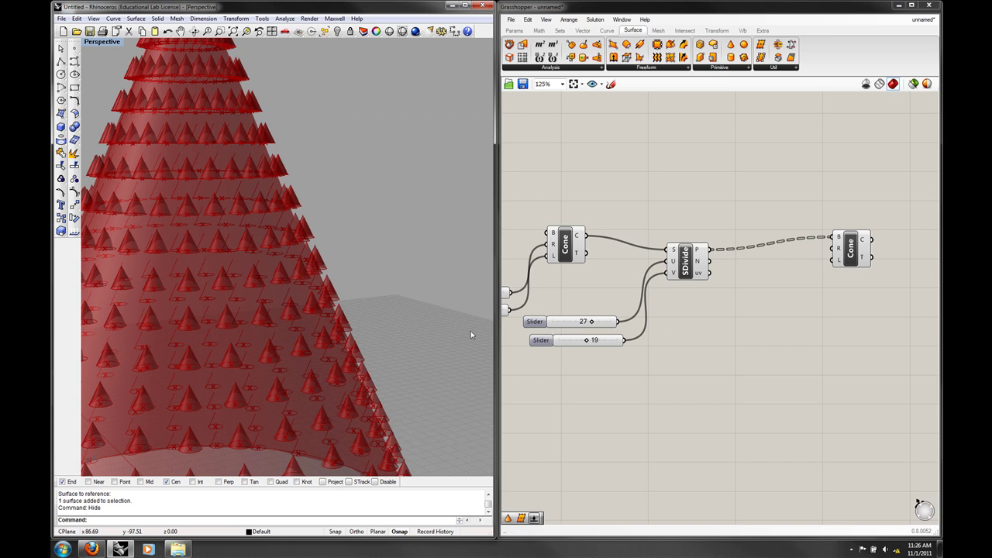
drag(848, 257, 852, 246)
click(832, 309)
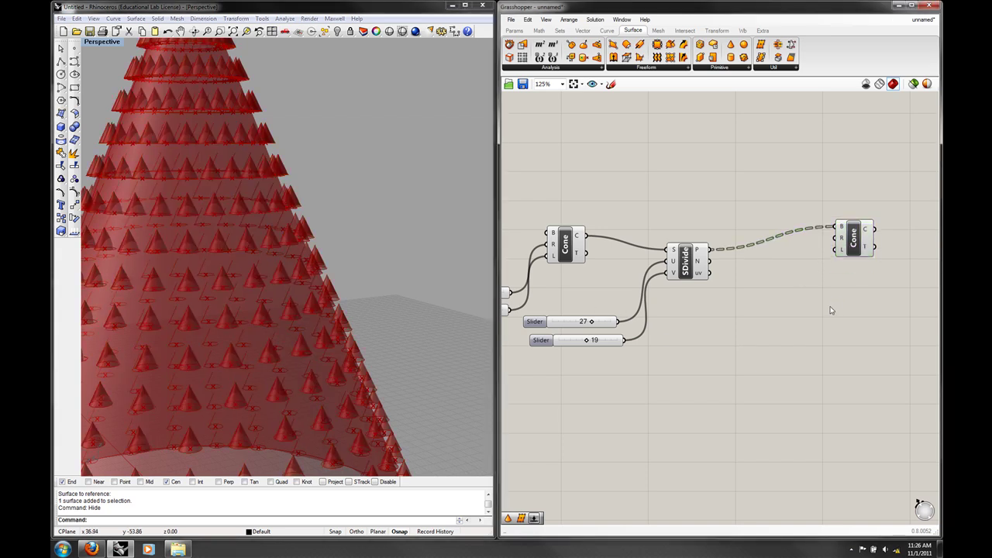
Step: Add an Orient component and arrange it below and beyond the second Cone component
double_click(785, 313)
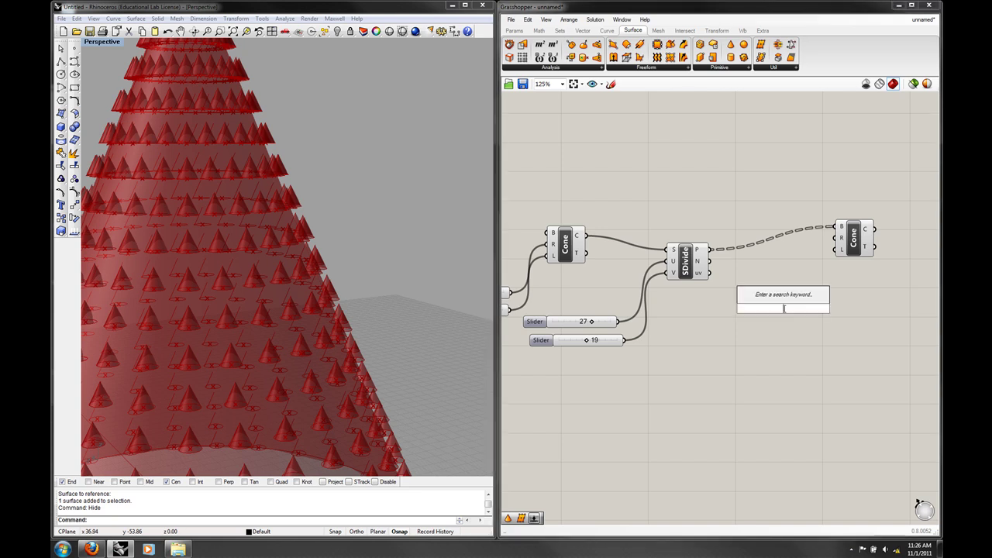
text(or)
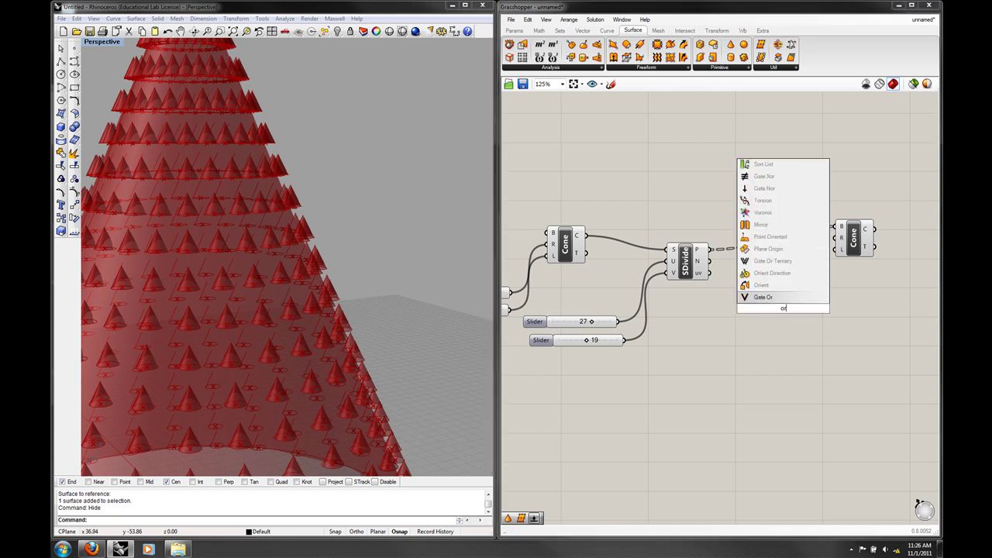
click(780, 285)
drag(780, 304, 815, 326)
click(870, 310)
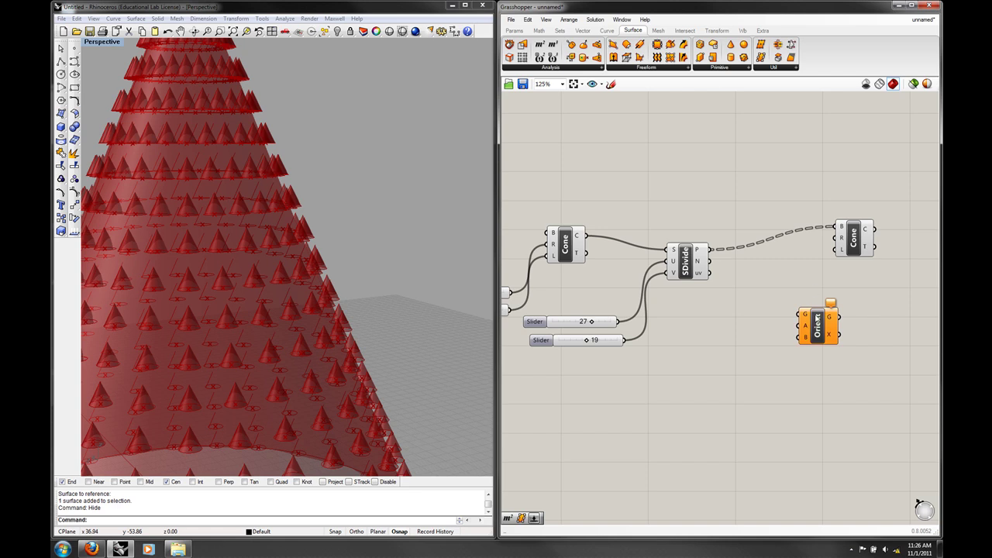
drag(865, 244, 828, 243)
drag(826, 327, 865, 316)
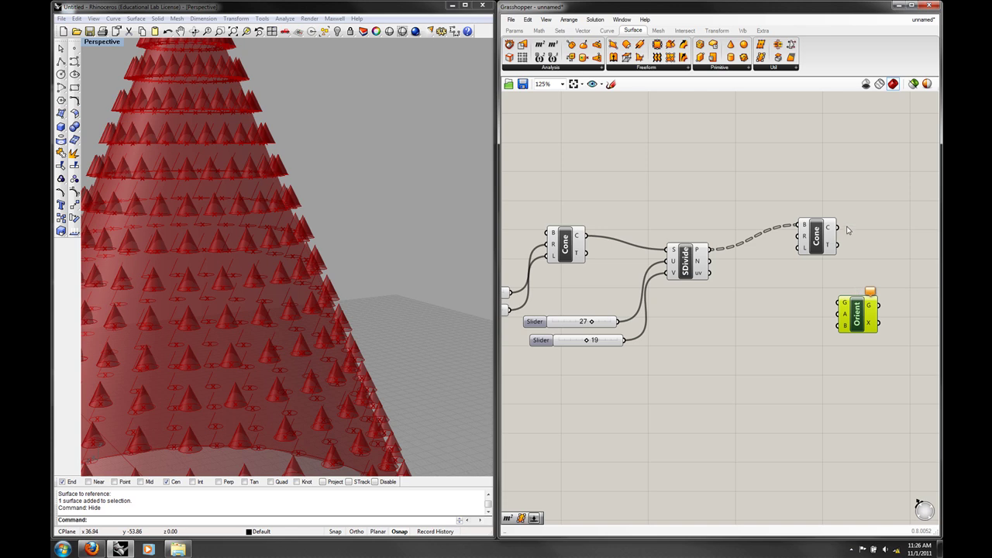
Step: Connect the second Cone's C output to Orient's G input and disconnect all sources from the Cone's base input B
drag(838, 228, 836, 305)
right_click(806, 225)
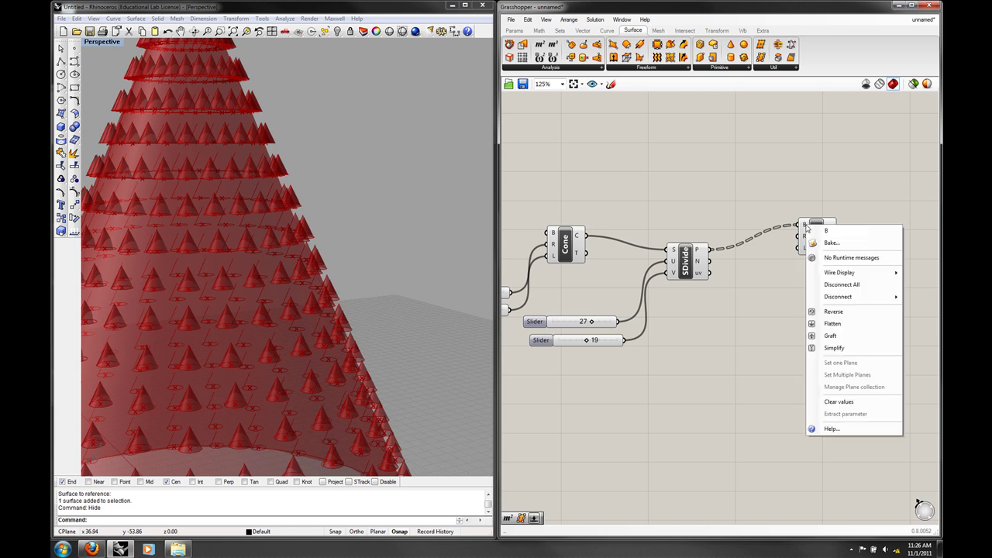
click(841, 284)
mouse_move(845, 316)
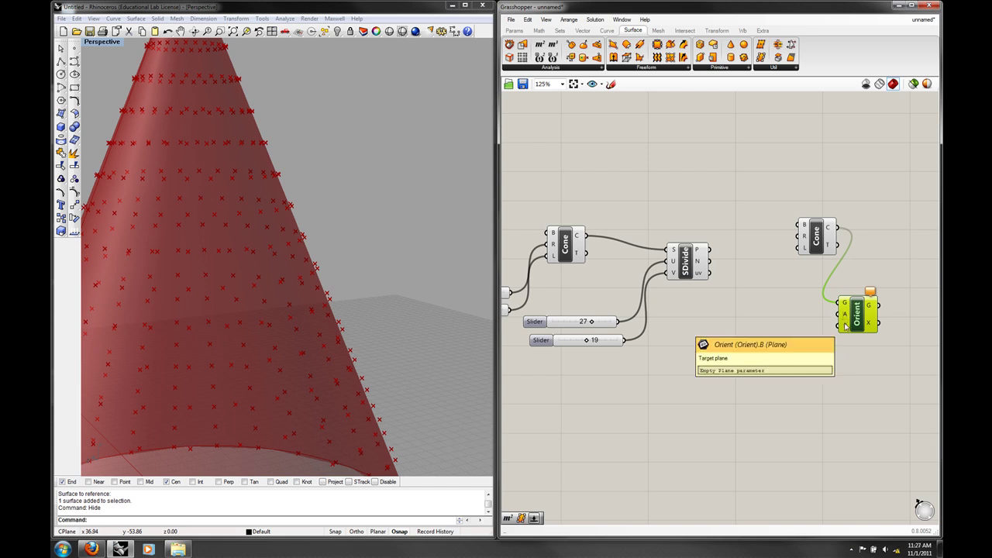
Step: Shift Orient slightly away from the second Cone and connect the Cone's C output to Orient's A input
right_drag(818, 354, 814, 350)
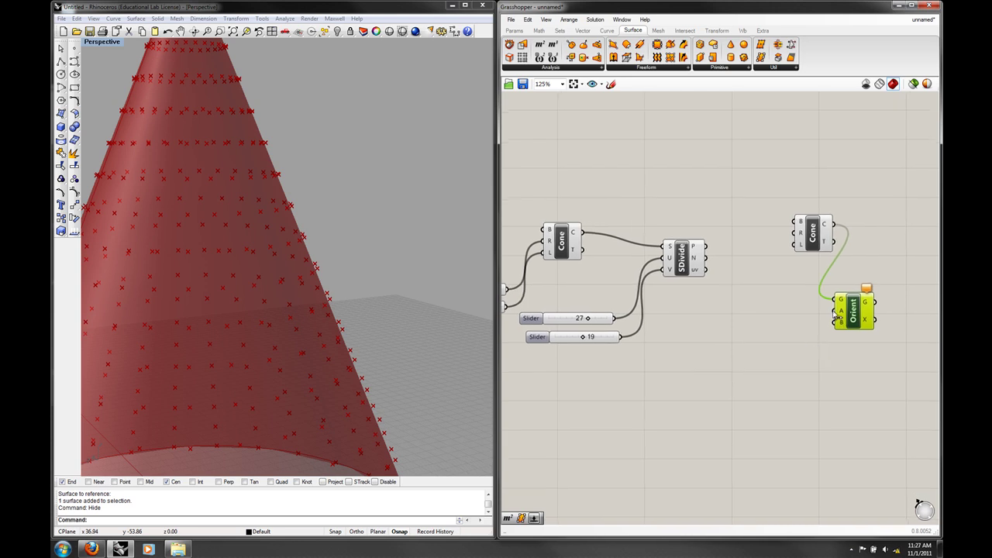
drag(848, 320, 870, 319)
drag(834, 225, 858, 309)
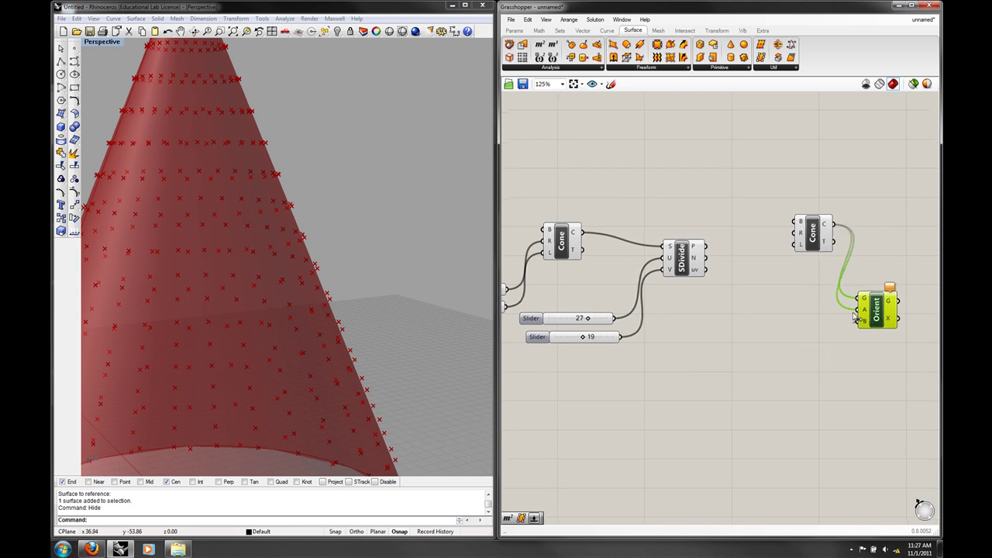
mouse_move(865, 312)
Step: Add a Plane Normal component and position it between Divide Surface and the second Cone
click(583, 31)
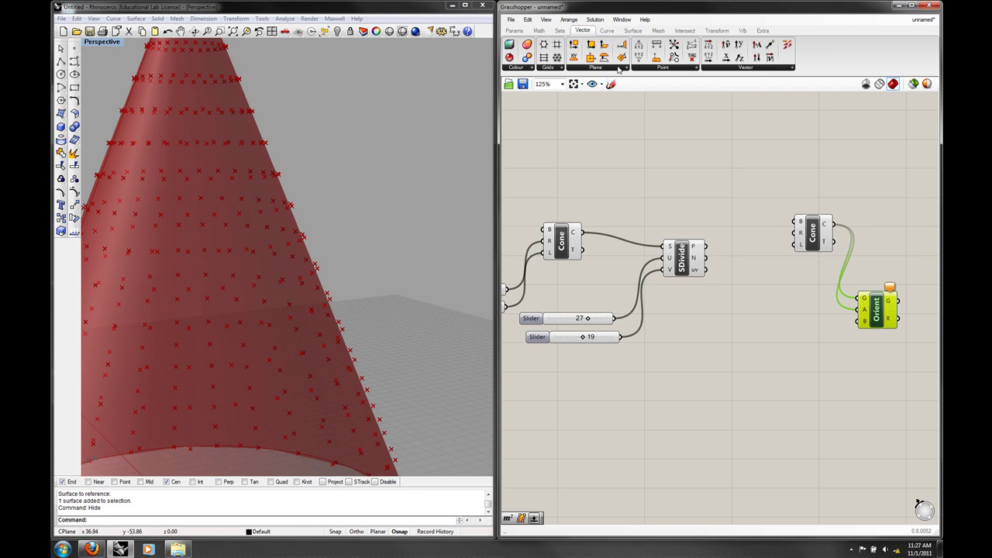
click(619, 68)
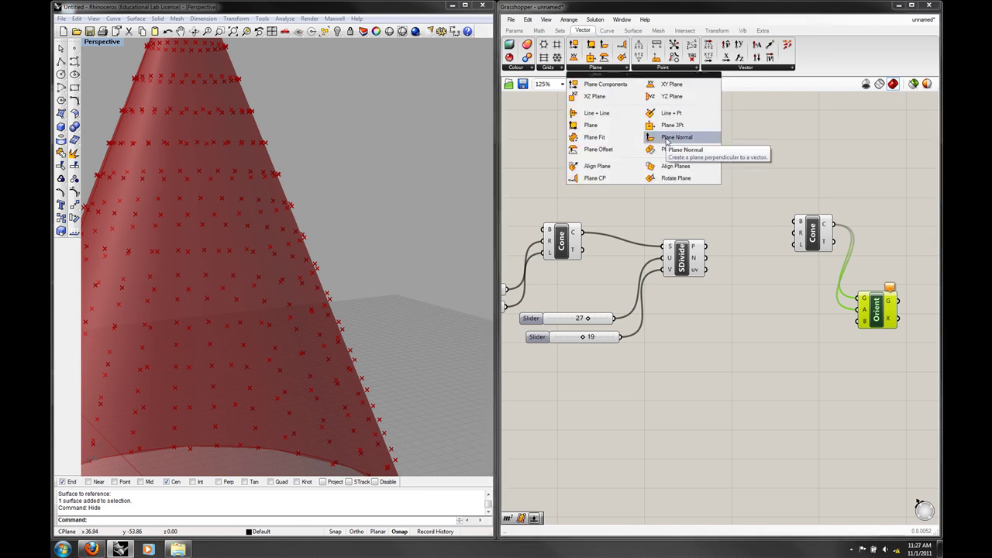
drag(668, 140, 758, 299)
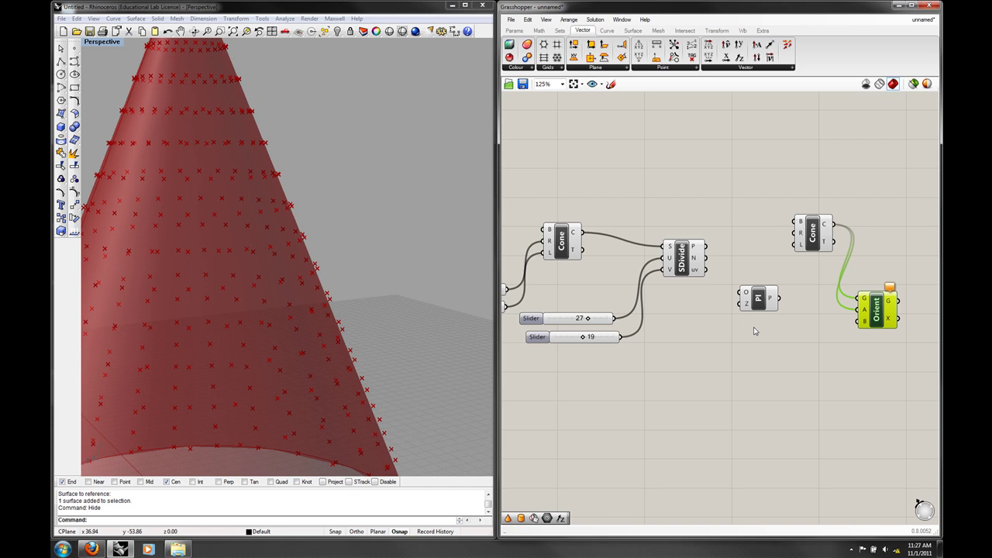
drag(816, 245, 818, 261)
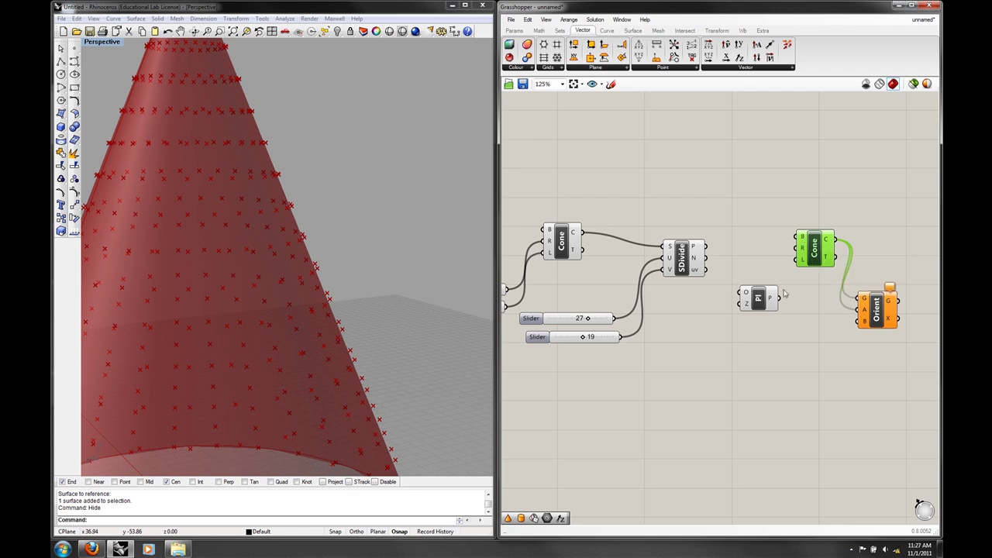
click(759, 290)
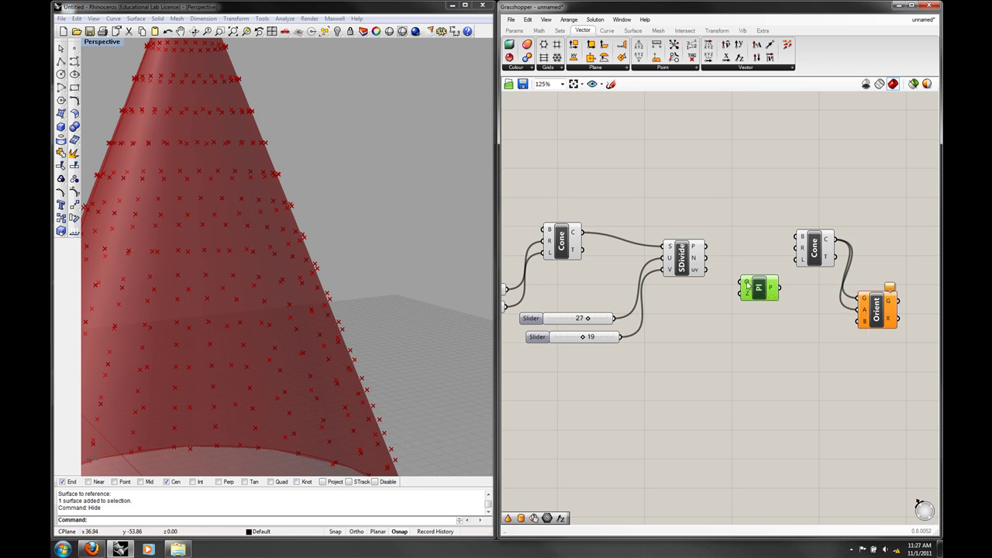
Step: Connect Divide Surface's P output to Plane Normal's origin input O and its N output to the Z input
drag(711, 251, 747, 285)
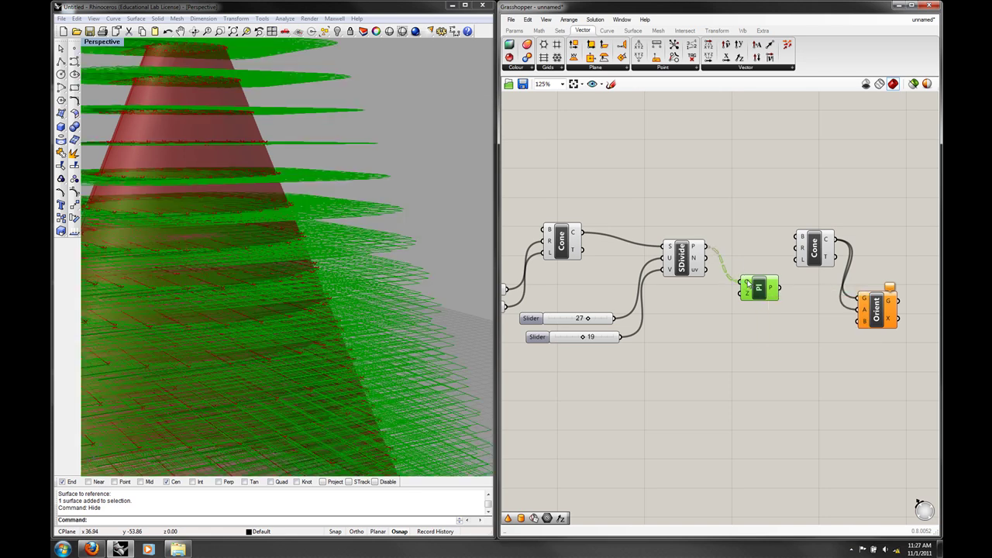
right_drag(367, 242, 365, 261)
scroll(366, 260, down, 6)
scroll(366, 260, up, 4)
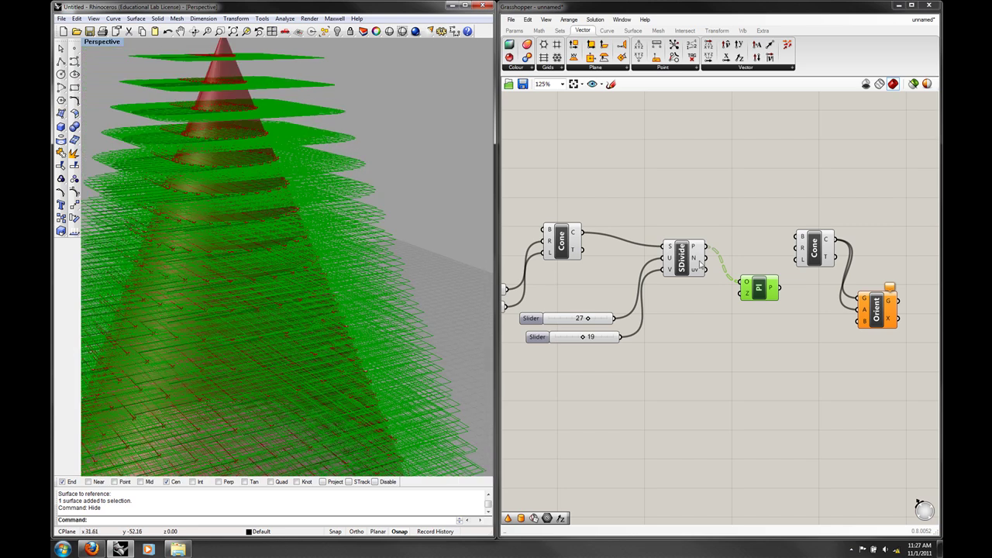
drag(705, 259, 742, 294)
mouse_move(273, 220)
right_down()
mouse_move(282, 166)
mouse_move(262, 166)
mouse_move(269, 229)
right_up()
scroll(279, 233, down, 5)
scroll(290, 237, up, 5)
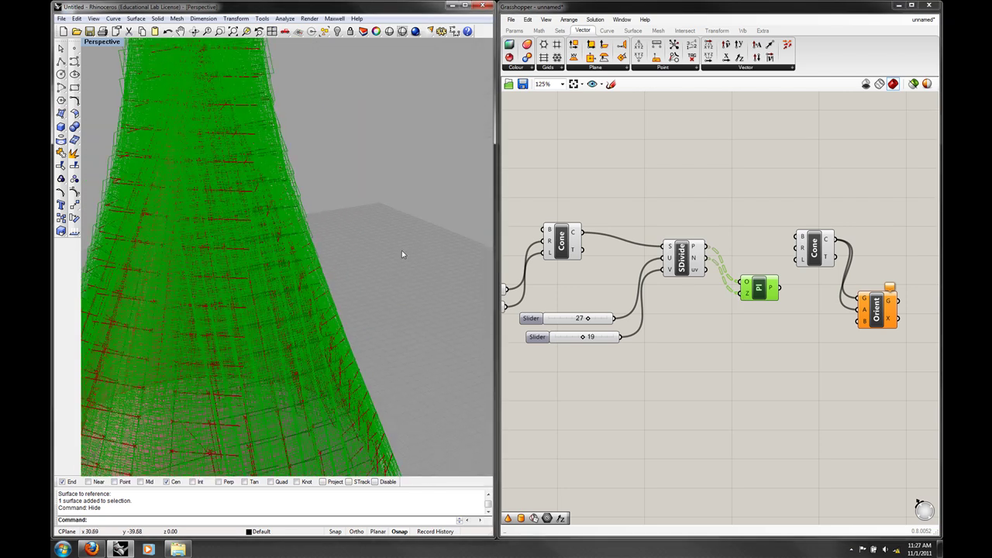
Step: Turn off the Plane Normal preview and connect its P output to the second Cone's base input B
right_click(758, 291)
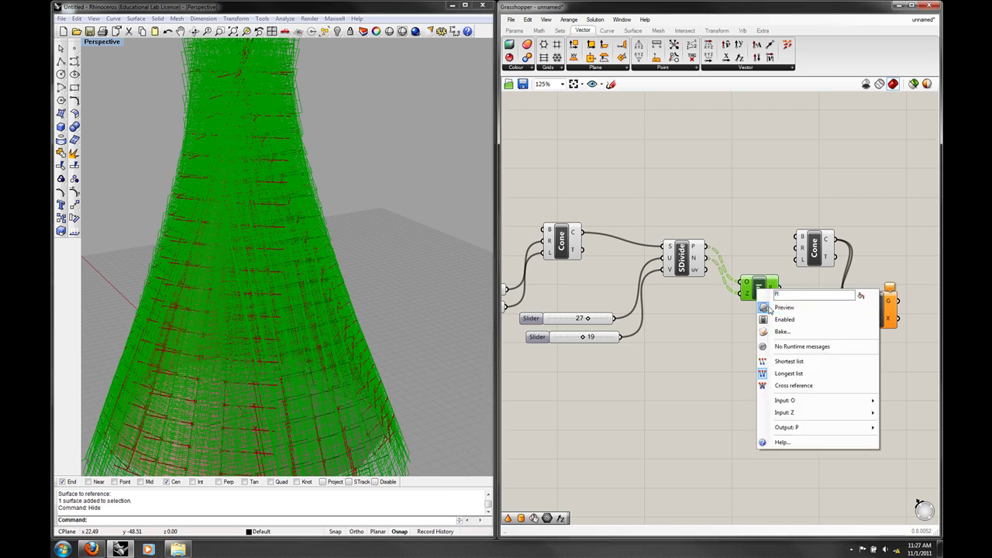
click(775, 308)
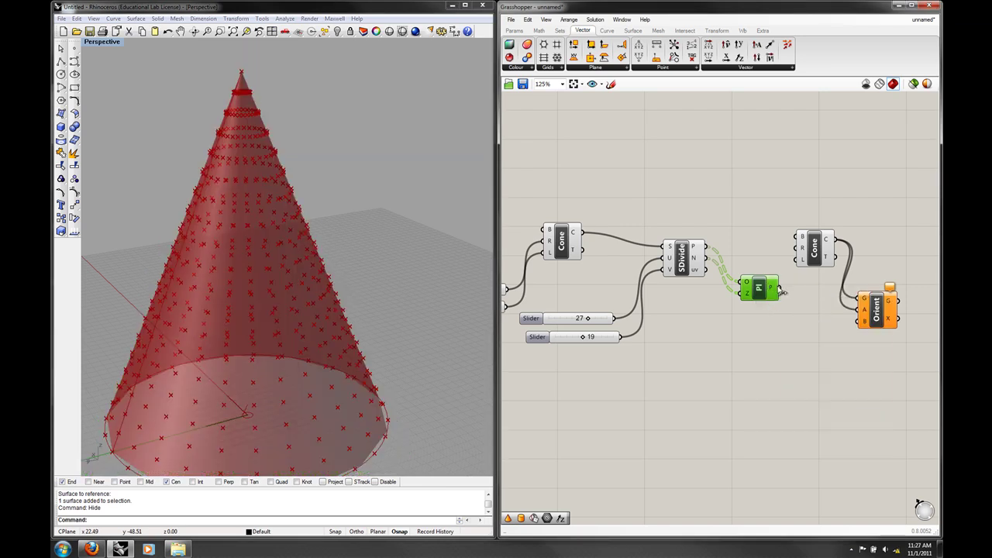
drag(780, 288, 860, 320)
right_drag(411, 274, 439, 249)
Step: Delete the Orient component from the definition
click(881, 308)
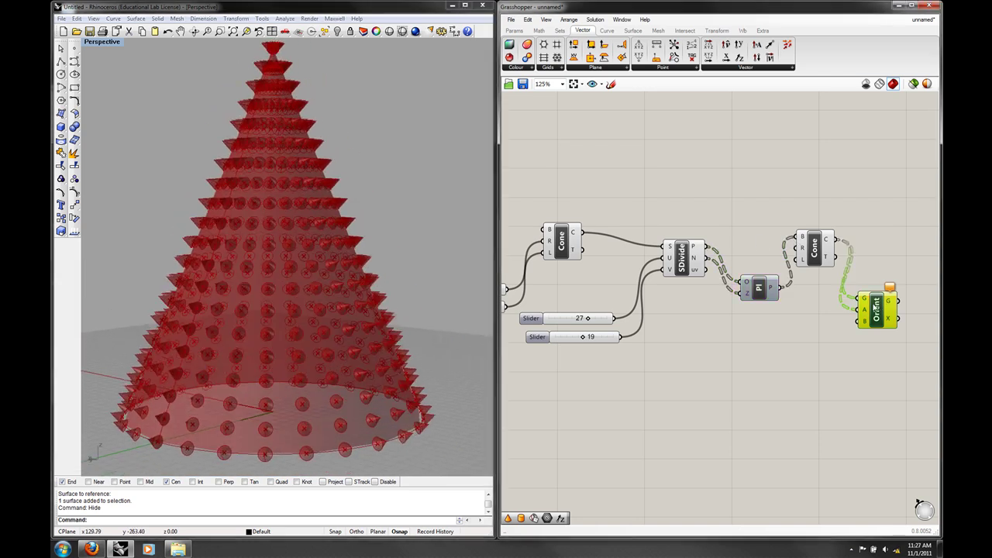
drag(882, 312, 843, 355)
key(Delete)
Step: Examine how the small cones are oriented relative to the large cone's surface
right_drag(370, 394, 449, 372)
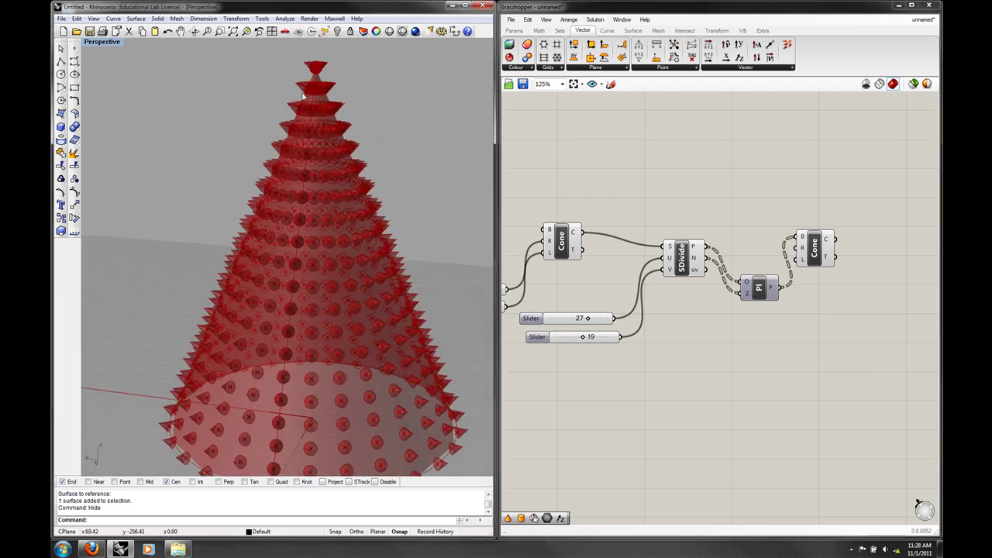
scroll(305, 98, up, 6)
scroll(364, 120, down, 4)
scroll(390, 290, down, 6)
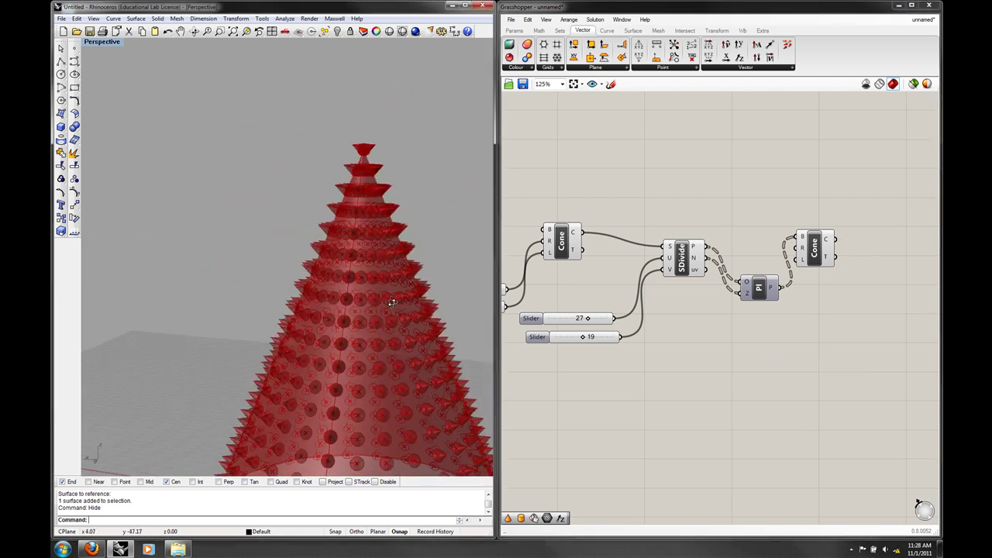
scroll(383, 335, up, 6)
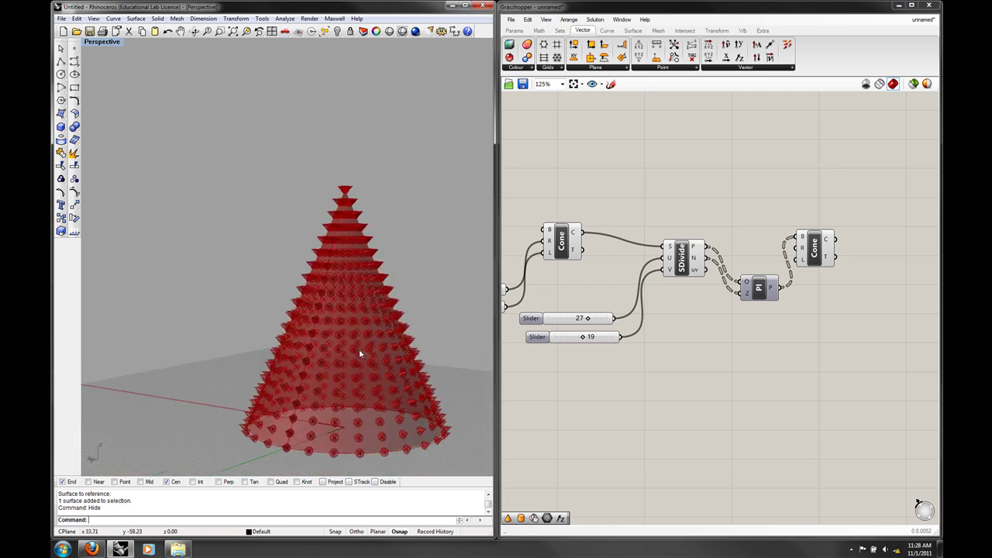
right_drag(304, 339, 355, 367)
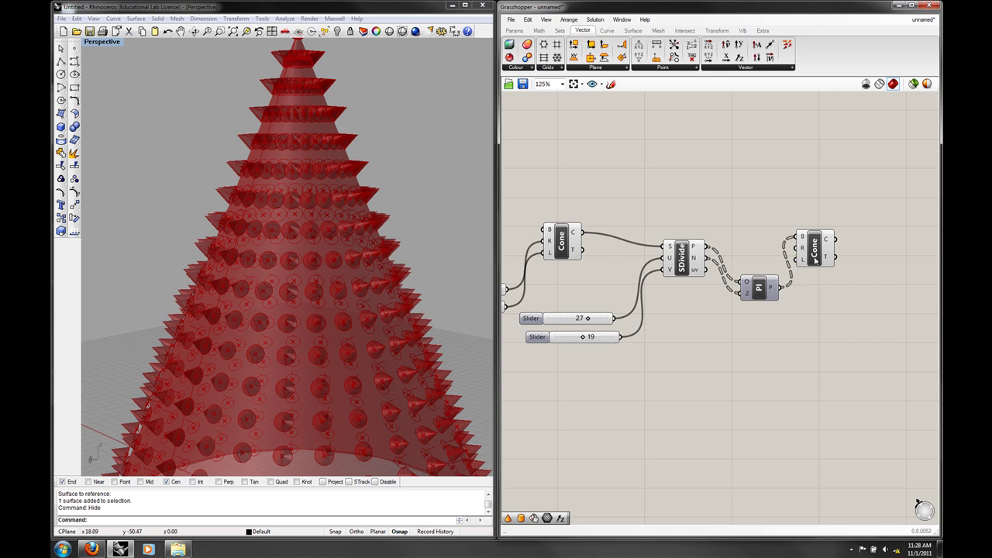
Step: Move the second Cone component farther from the Plane Normal component
drag(815, 261, 844, 267)
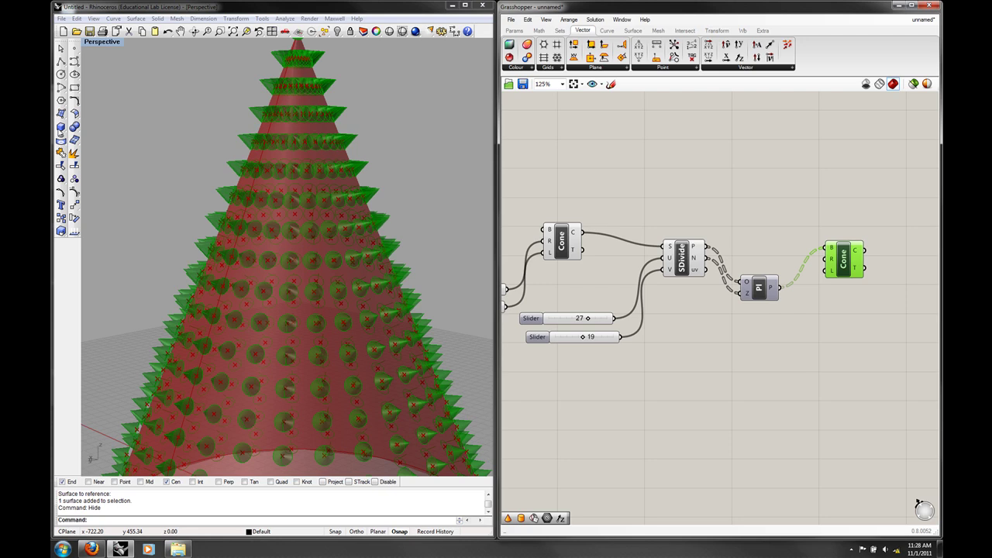
click(61, 130)
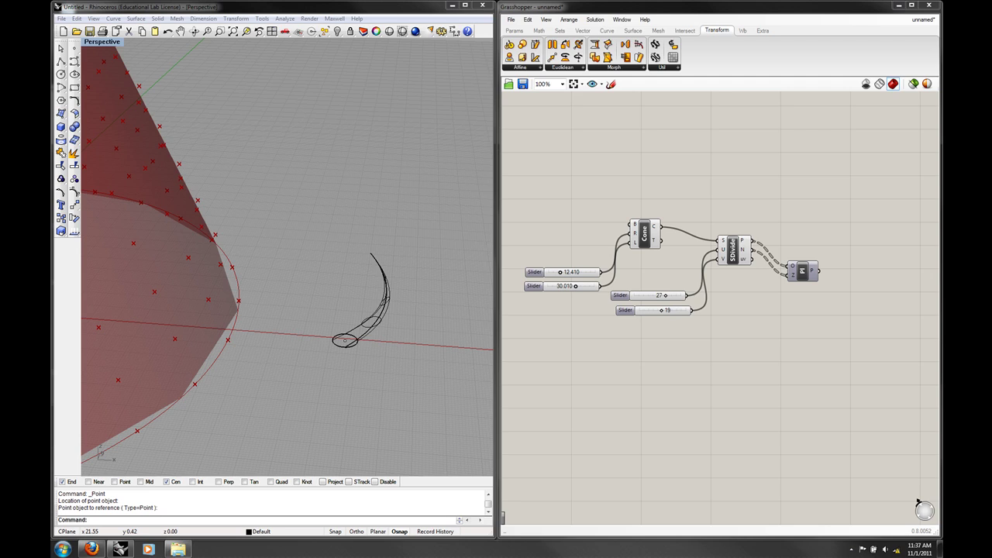
Step: Examine the curved horn model beside the large cone, from its circular base to its tip
right_drag(284, 336, 358, 370)
scroll(355, 357, up, 9)
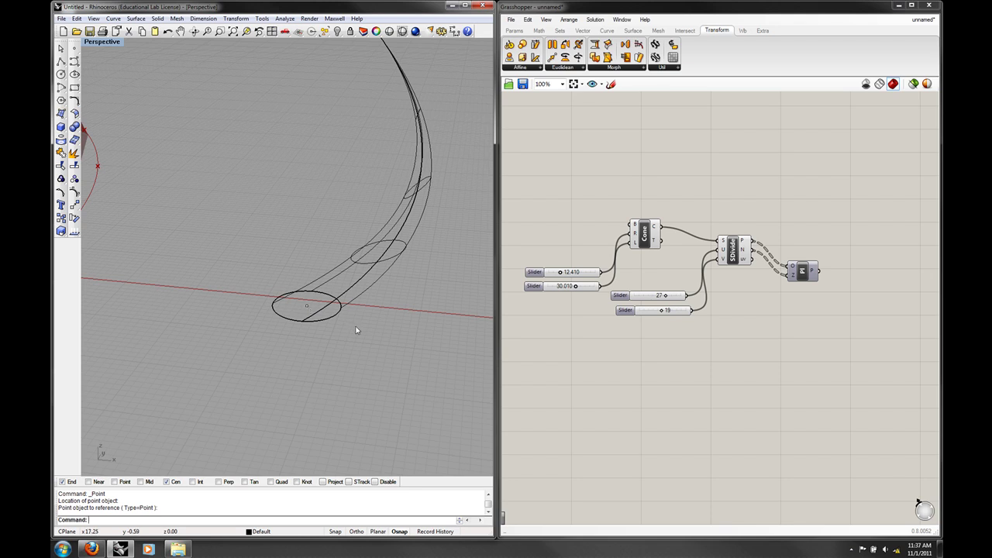
right_drag(354, 332, 414, 290)
right_drag(307, 394, 354, 404)
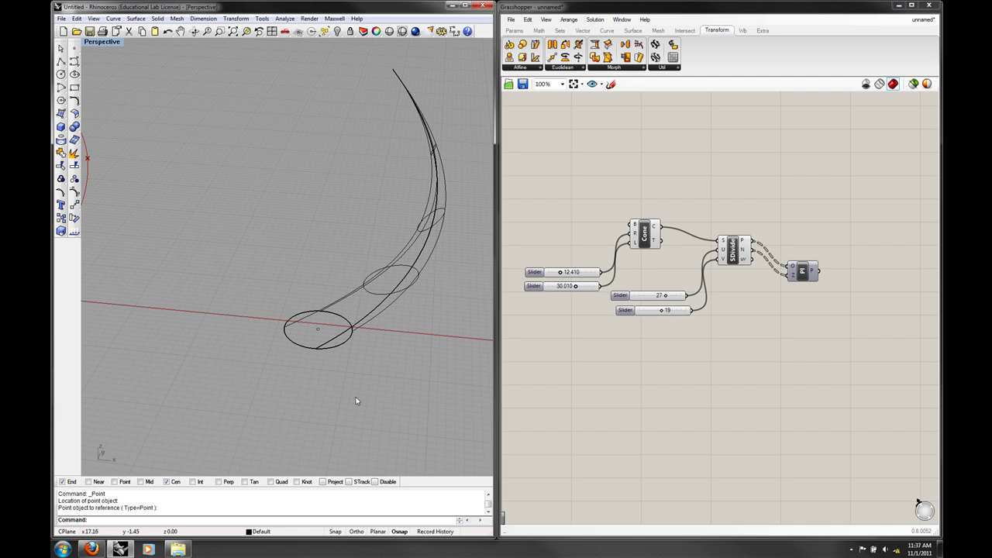
right_drag(397, 364, 394, 343)
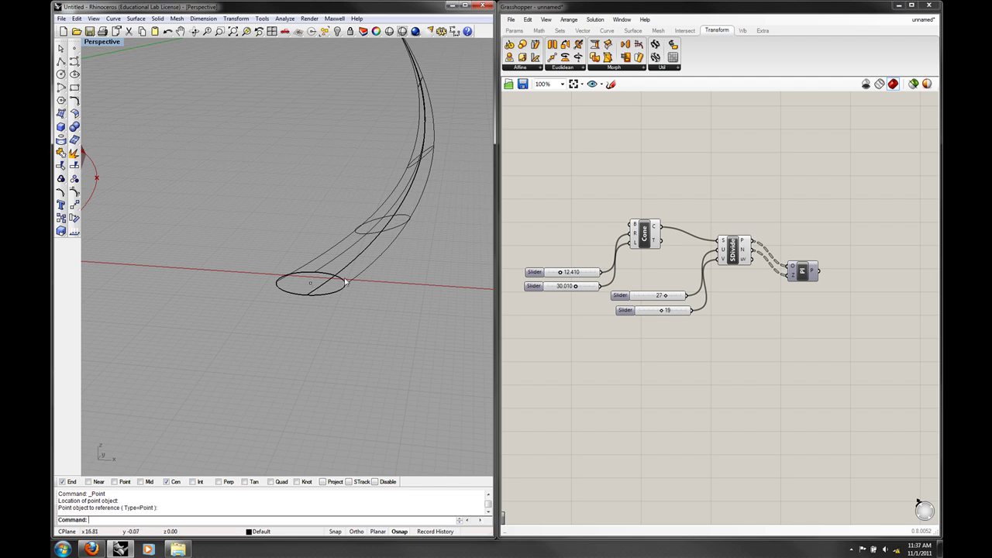
scroll(413, 264, down, 3)
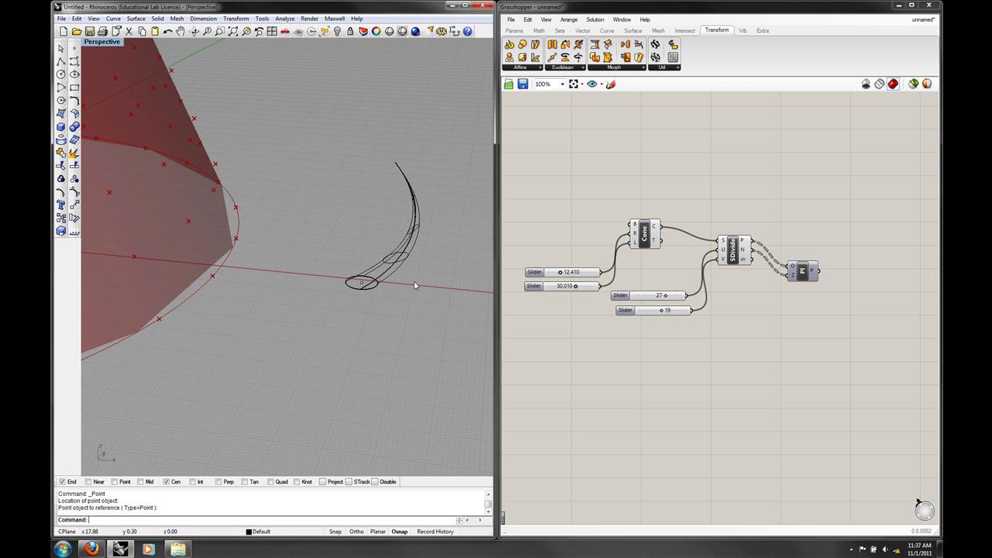
scroll(414, 288, up, 2)
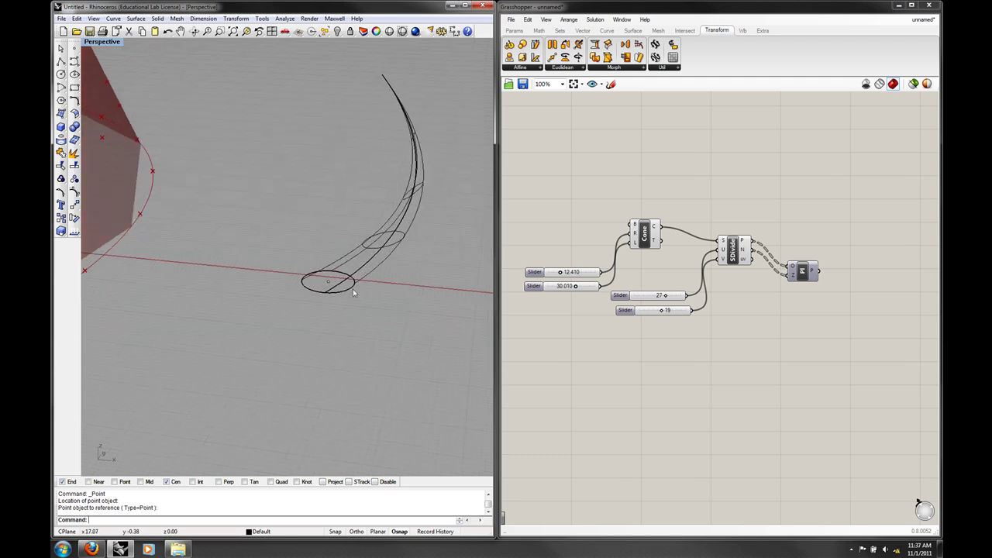
Step: Try the Shaded display mode in the Perspective viewport and return it to Wireframe
click(98, 42)
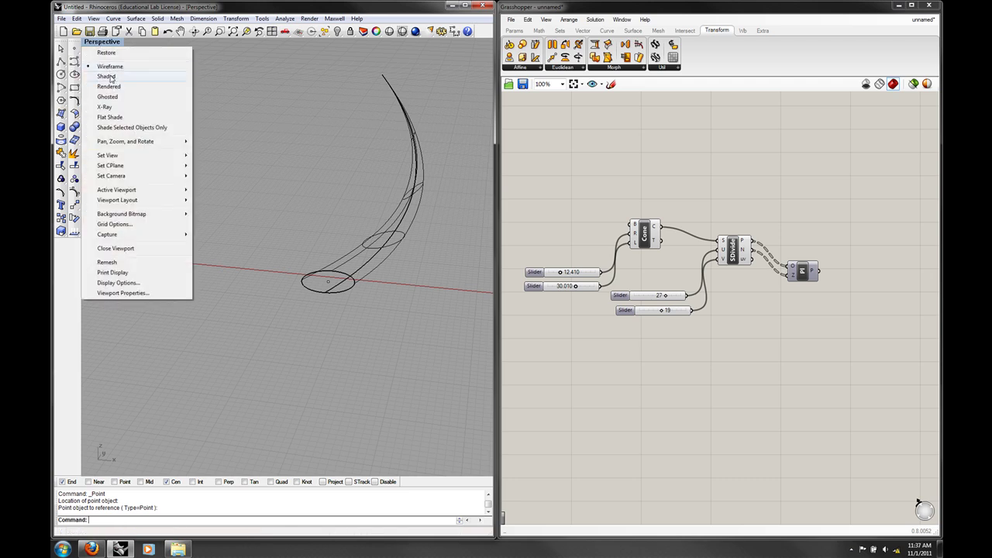
click(112, 78)
click(99, 41)
click(109, 52)
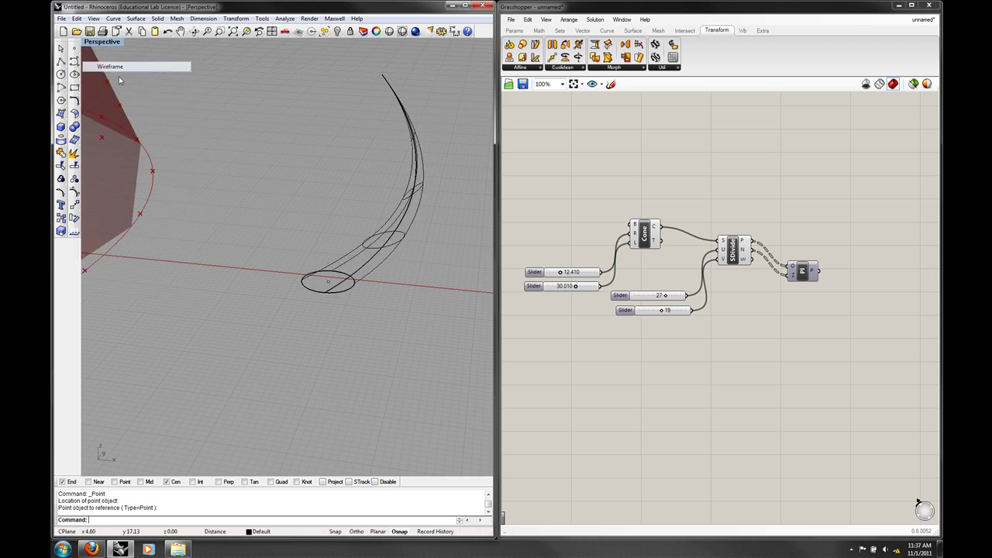
Step: Add a Geometry parameter above the Plane Normal component and reference the curved horn from the Rhino model in it
scroll(237, 292, down, 5)
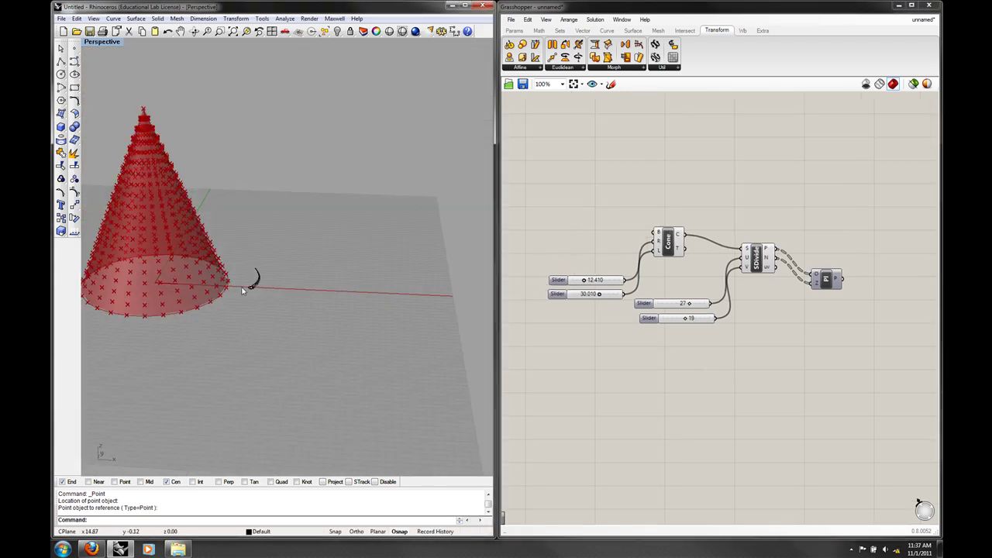
right_drag(242, 291, 214, 274)
scroll(259, 297, up, 7)
scroll(333, 301, down, 4)
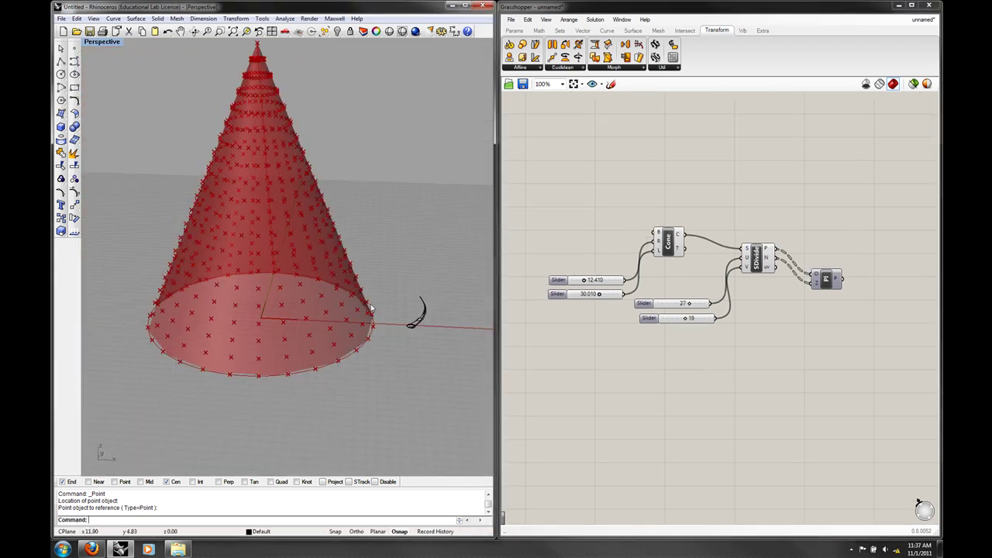
right_drag(386, 318, 362, 316)
scroll(362, 316, up, 6)
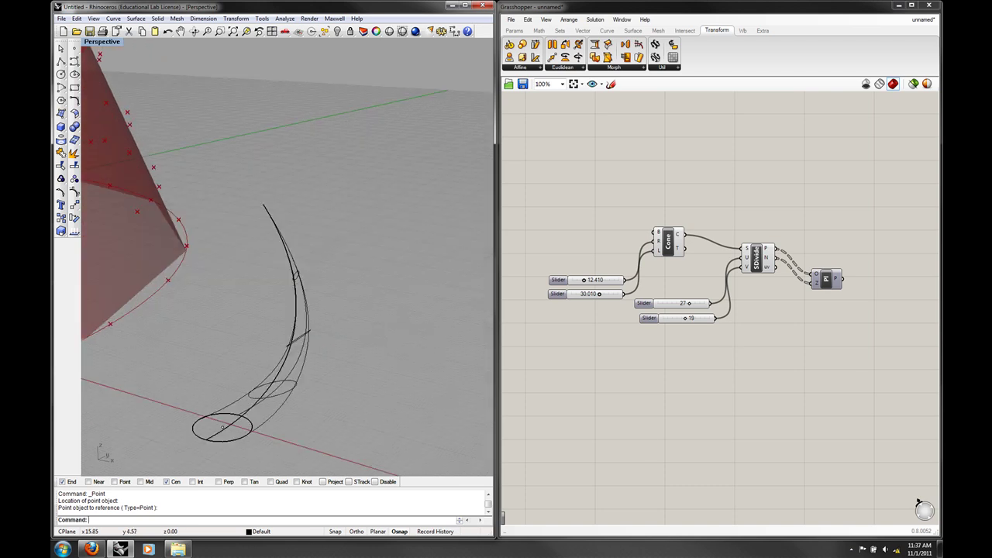
right_drag(877, 354, 767, 358)
double_click(781, 325)
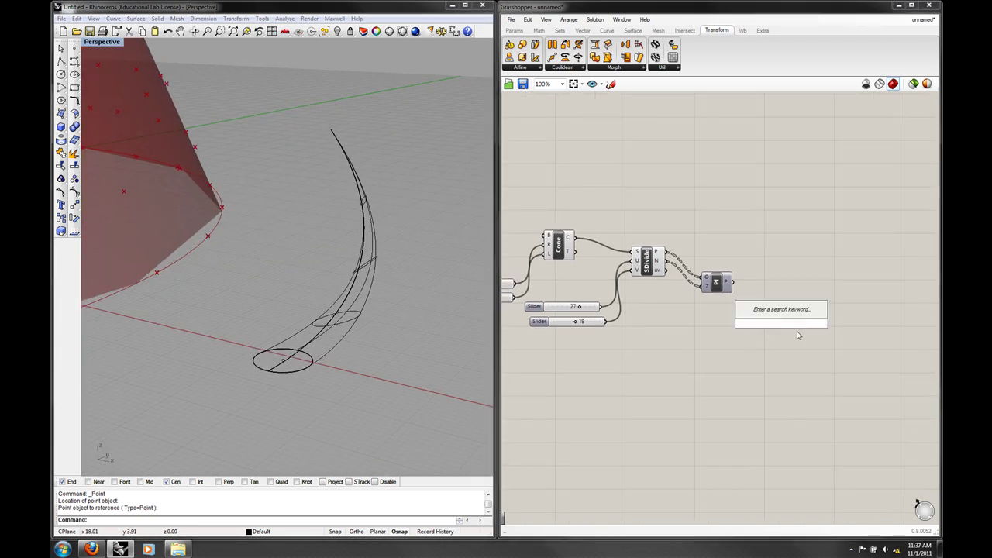
text(ge)
click(775, 302)
drag(779, 319, 754, 234)
right_click(756, 239)
click(791, 403)
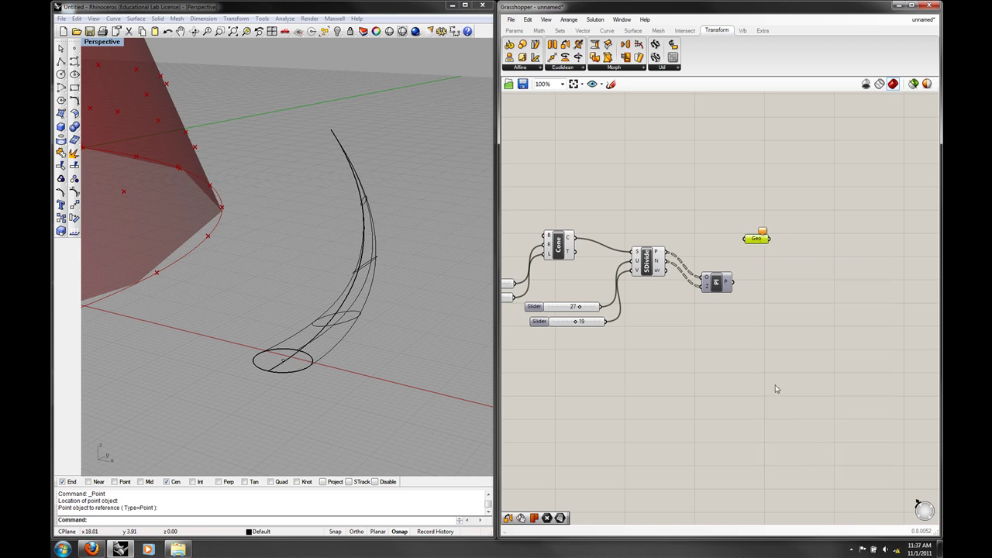
click(378, 278)
Step: Add an Orient component beyond the Plane Normal component and connect the Geo parameter to its G input
double_click(780, 297)
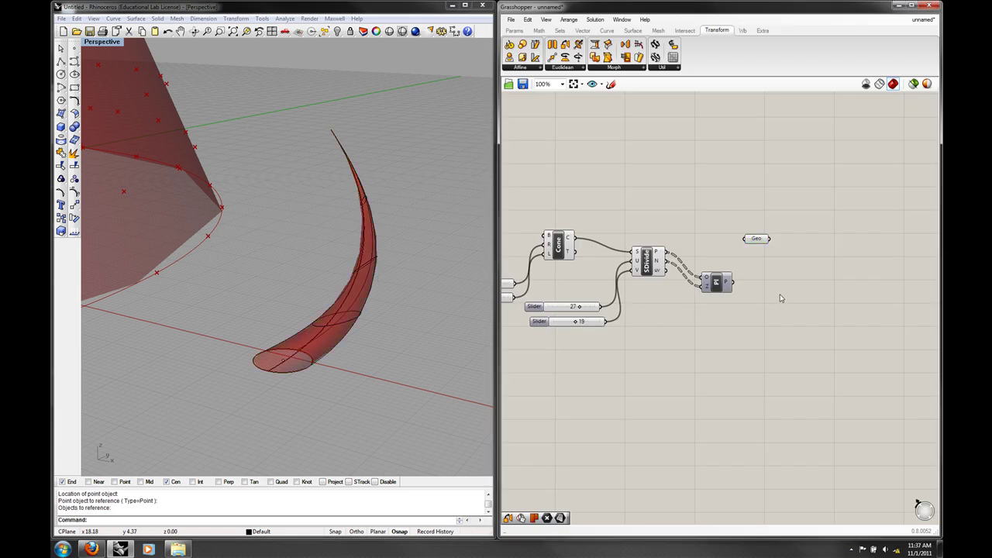
text(ore)
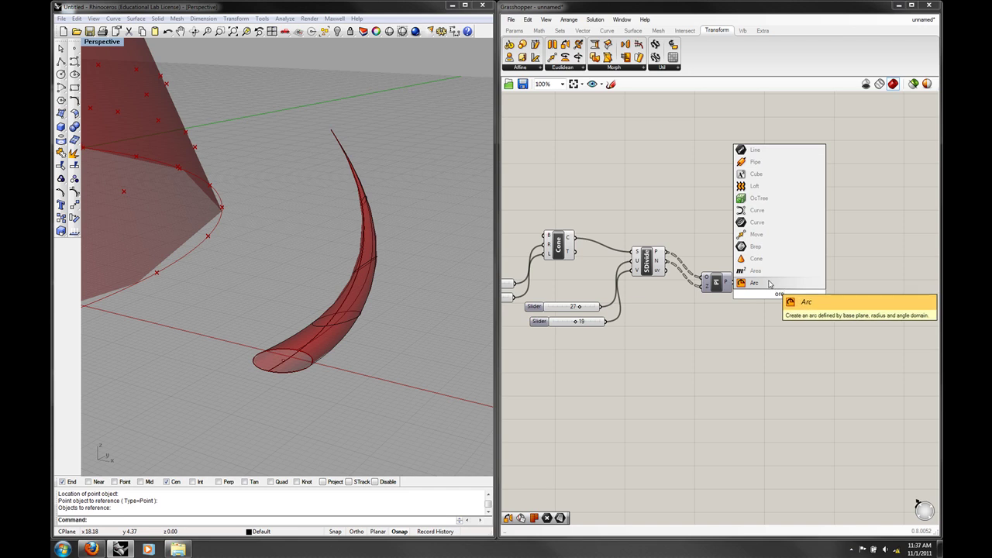
key(BackSpace)
click(777, 272)
drag(778, 288, 799, 279)
drag(768, 239, 811, 265)
click(786, 294)
Step: Add a Point parameter below the Geo parameter and reference the point at the centre of the horn's base
double_click(788, 218)
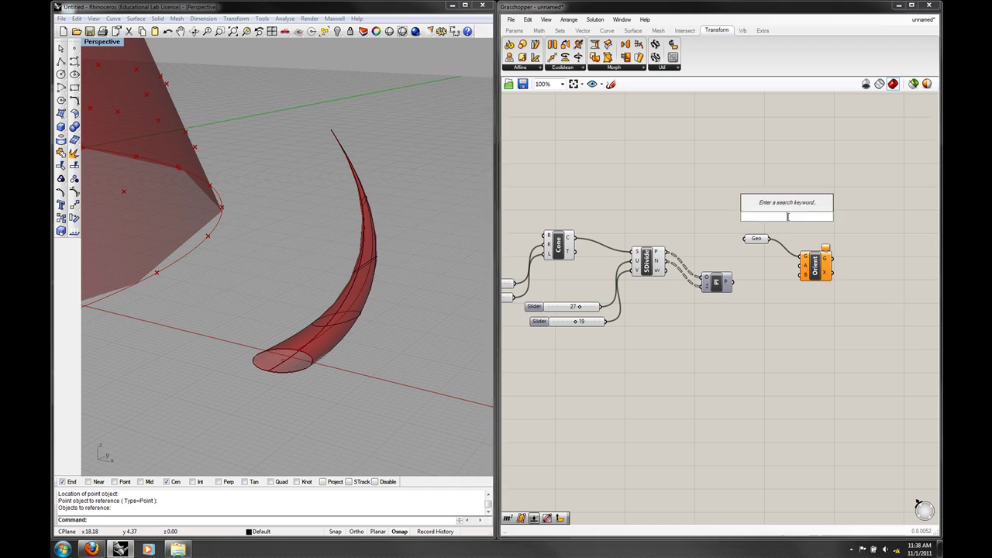
text(pla)
click(765, 173)
click(784, 218)
drag(785, 219, 758, 256)
right_click(757, 253)
click(792, 406)
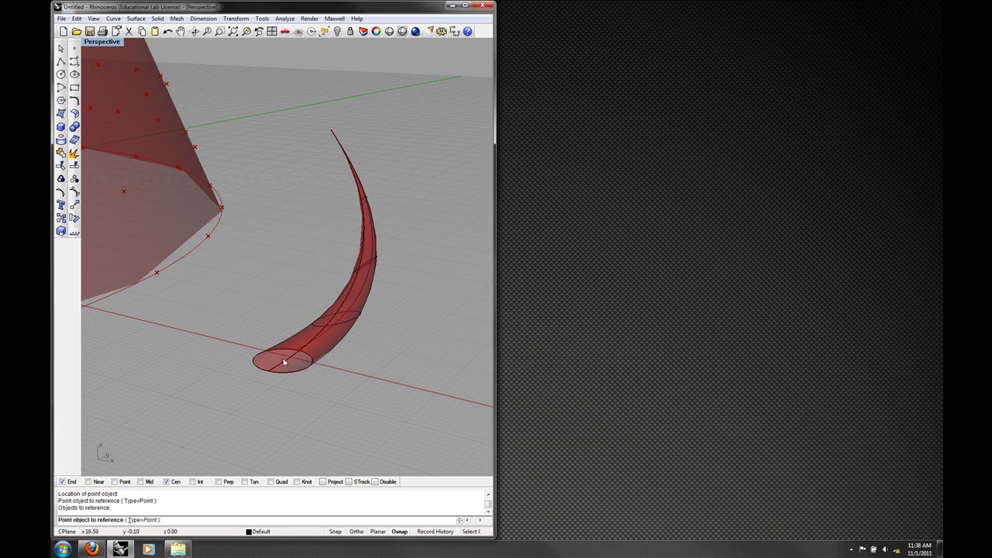
click(283, 362)
right_drag(230, 382, 356, 372)
Step: Connect the Pt parameter to Orient's A input and the Plane Normal's P output to its B input
drag(771, 254, 805, 269)
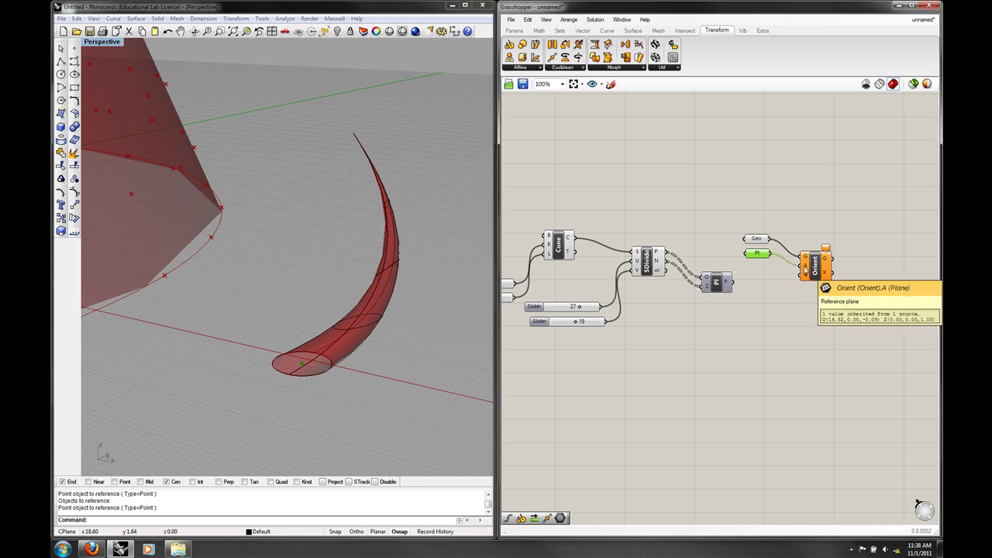
click(784, 287)
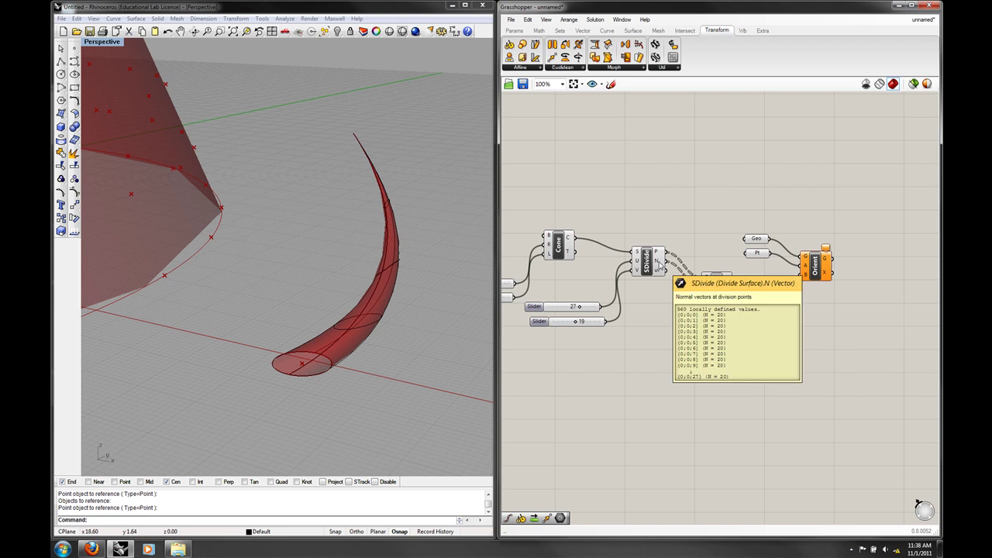
scroll(241, 283, down, 4)
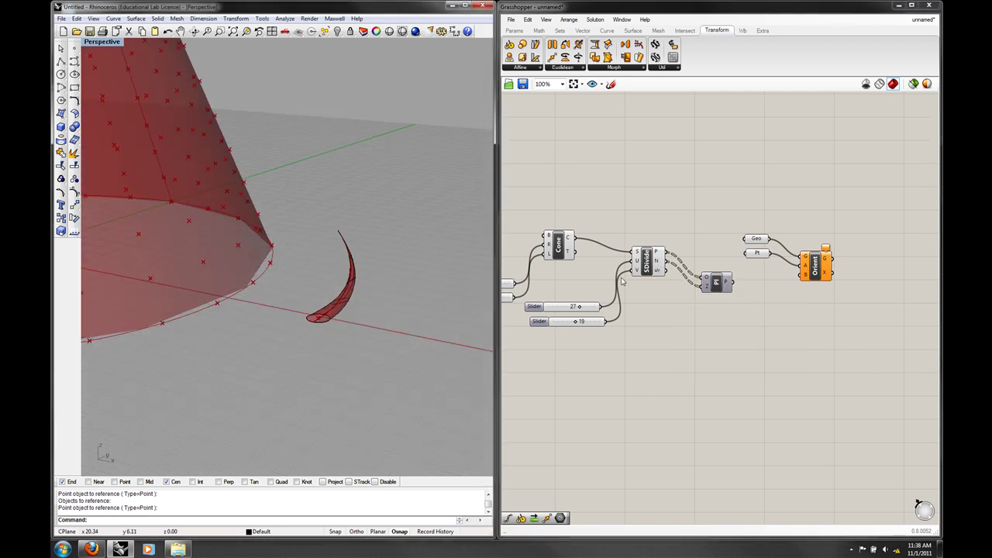
drag(730, 282, 805, 276)
Step: Examine how the oriented horns are distributed and aligned over the large cone's surface
right_drag(292, 277, 262, 252)
scroll(307, 290, down, 6)
scroll(307, 292, down, 5)
scroll(270, 228, up, 7)
right_drag(177, 269, 372, 232)
scroll(276, 270, up, 4)
scroll(276, 269, down, 5)
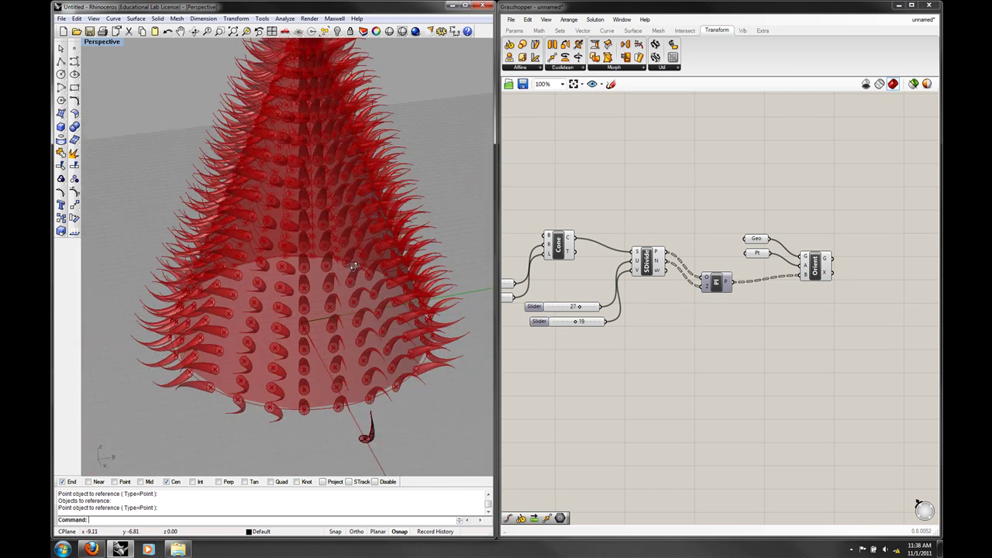
right_drag(368, 268, 359, 315)
scroll(383, 286, up, 2)
scroll(358, 314, up, 2)
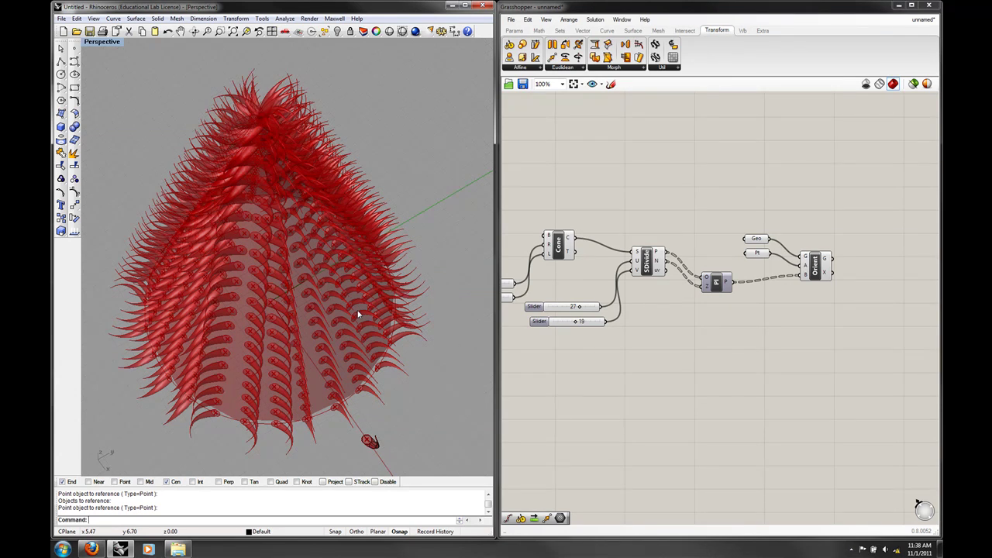
mouse_move(357, 313)
right_down()
mouse_move(373, 253)
mouse_move(361, 297)
right_up()
scroll(373, 253, down, 2)
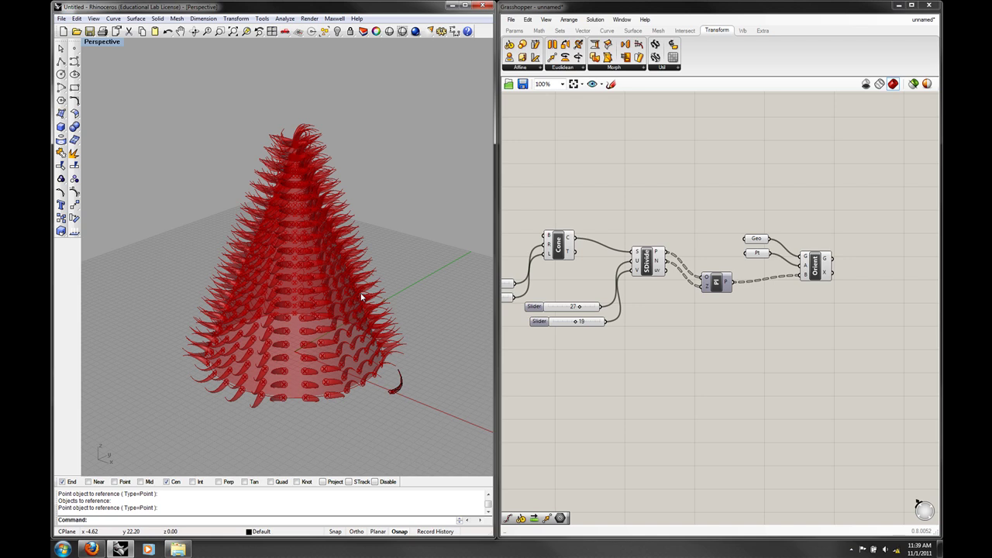
right_drag(637, 399, 717, 412)
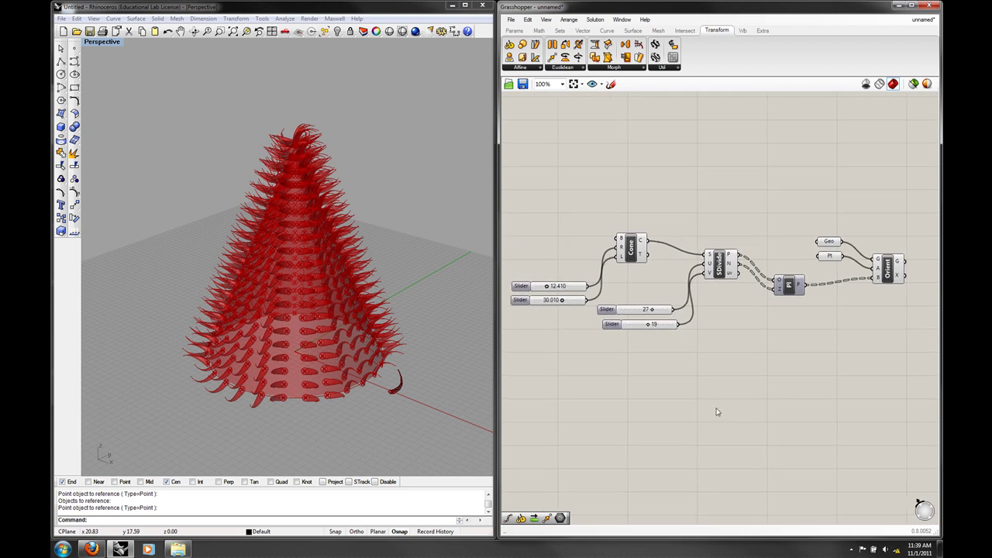
click(851, 549)
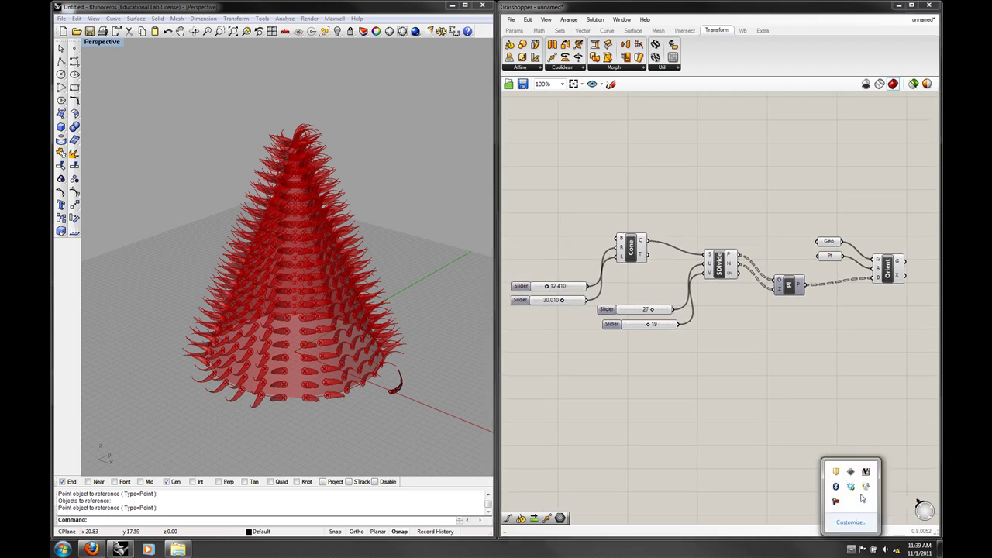